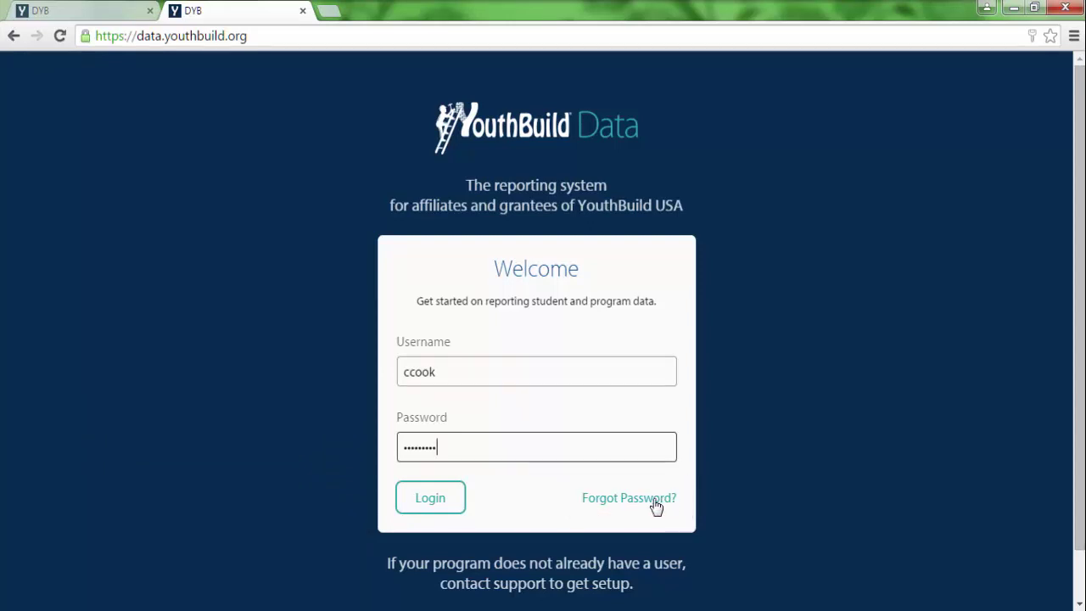
Log in with the entered credentials and review the program overview's data summaries, verification status, reports and recent changes.
click(438, 501)
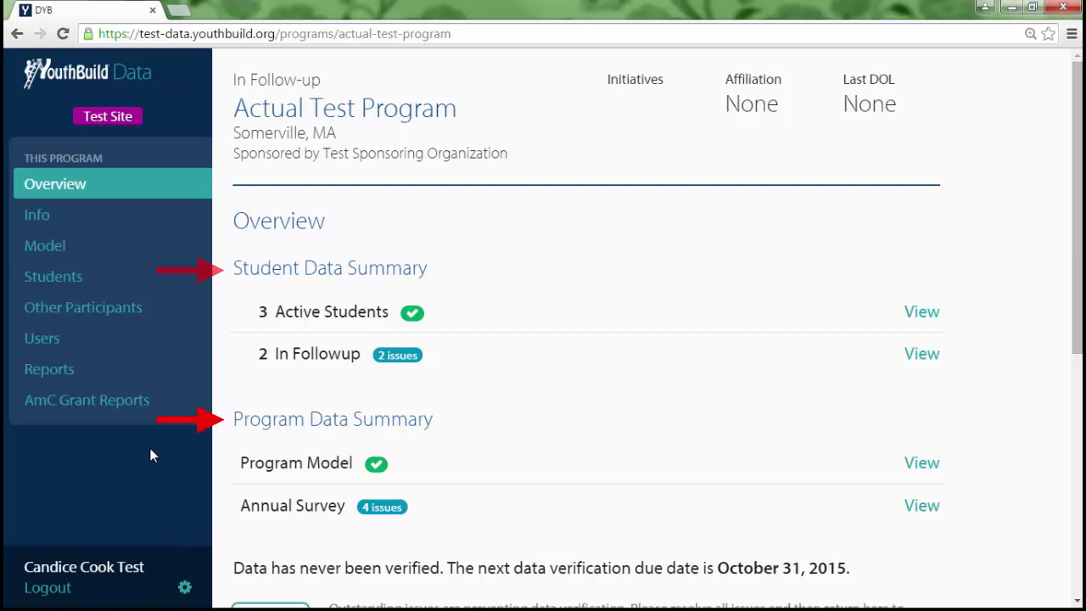
scroll(227, 491, down, 3)
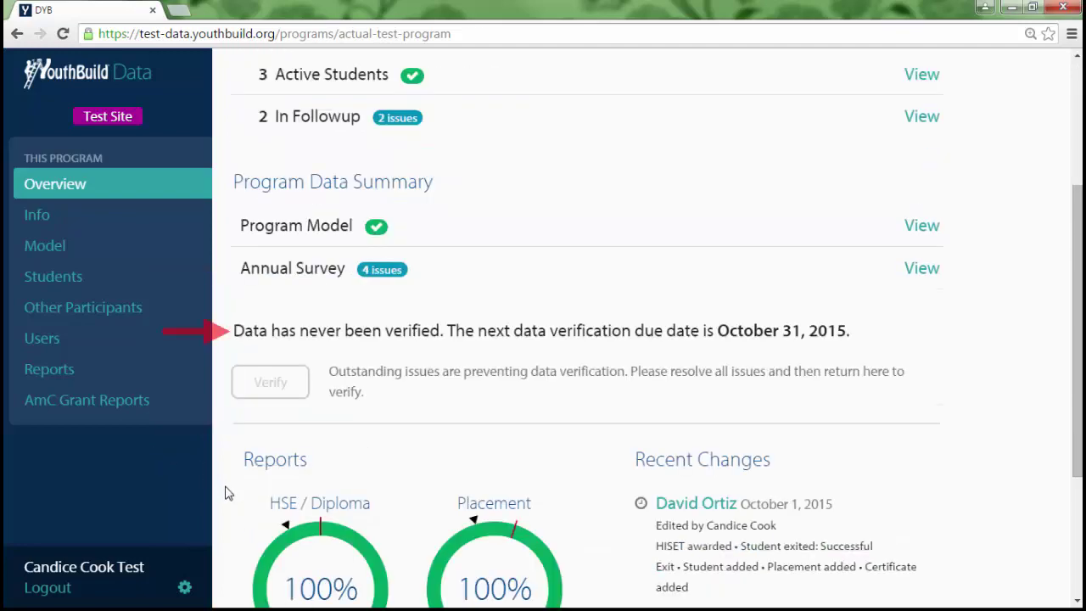
scroll(227, 494, down, 3)
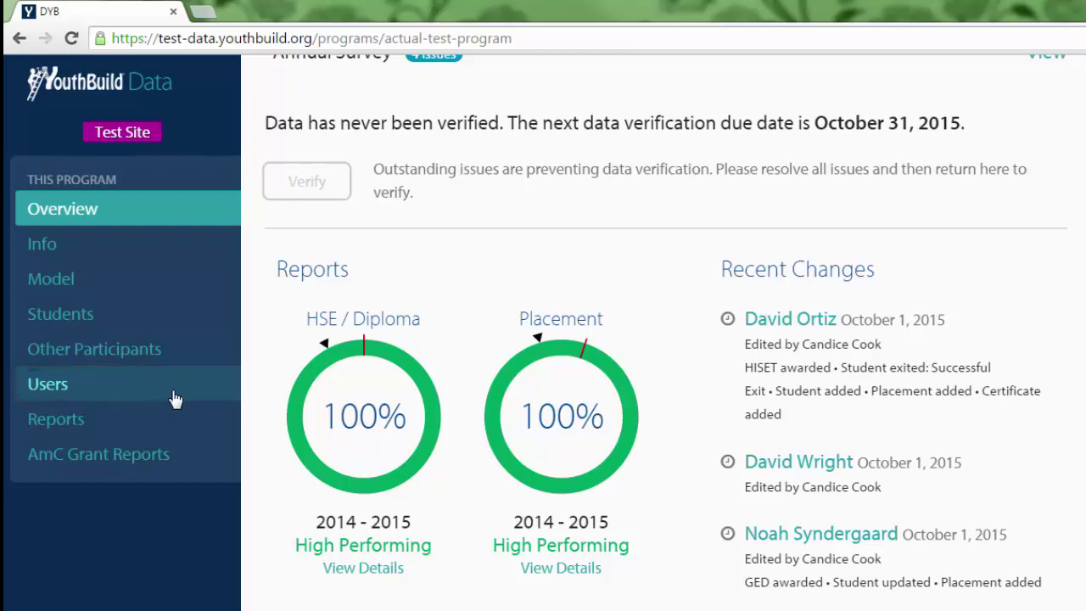
scroll(266, 468, up, 6)
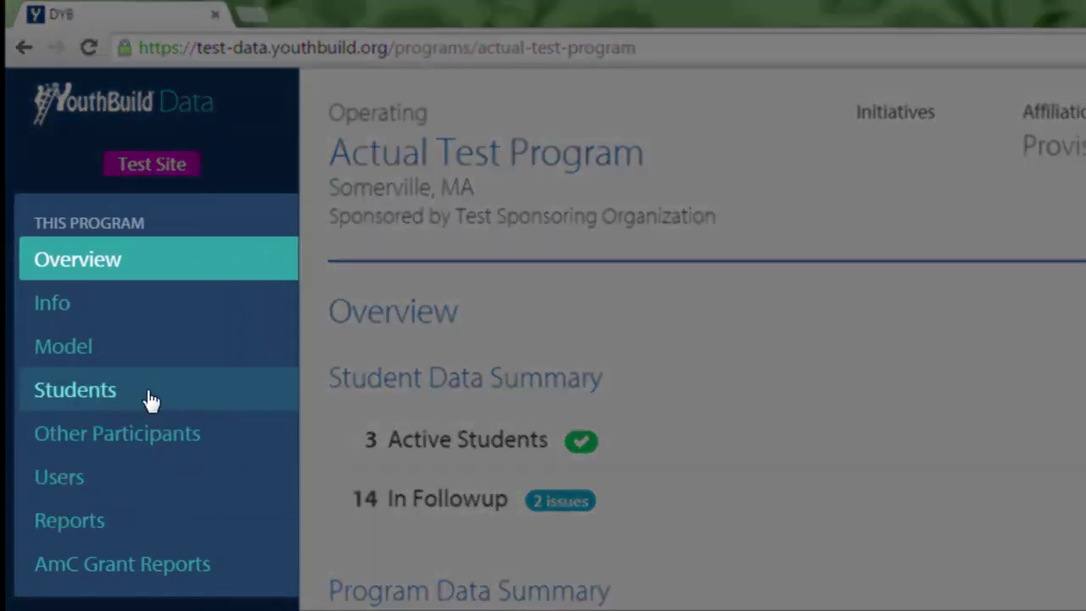
Try a search for "ali" in the program's student list, clear it, and view the list's sort options.
click(149, 399)
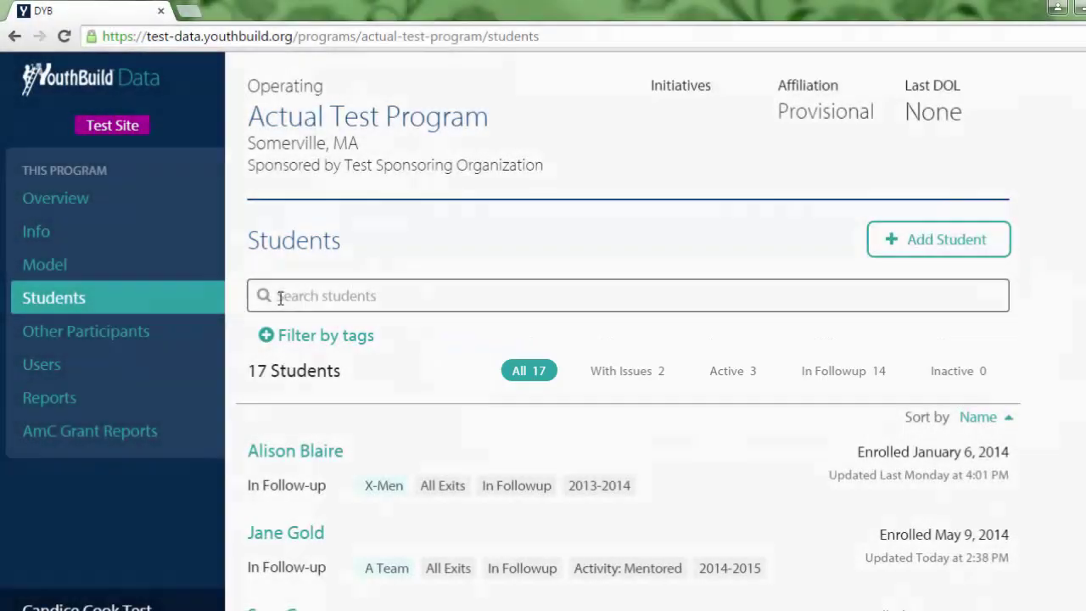
click(280, 297)
text(ali)
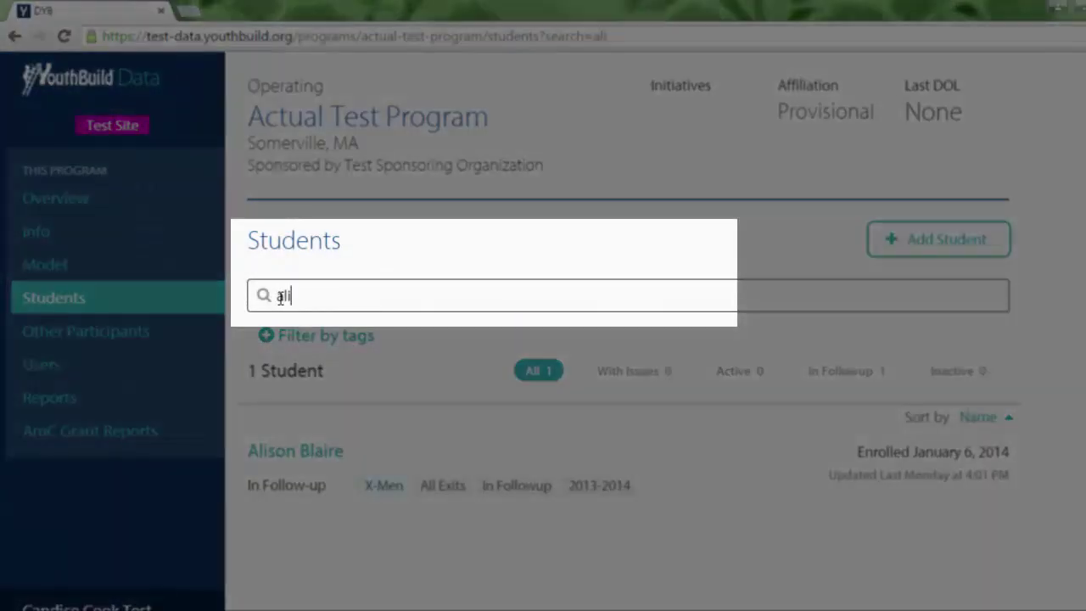
key(BackSpace)
key(BackSpace)
key(BackSpace)
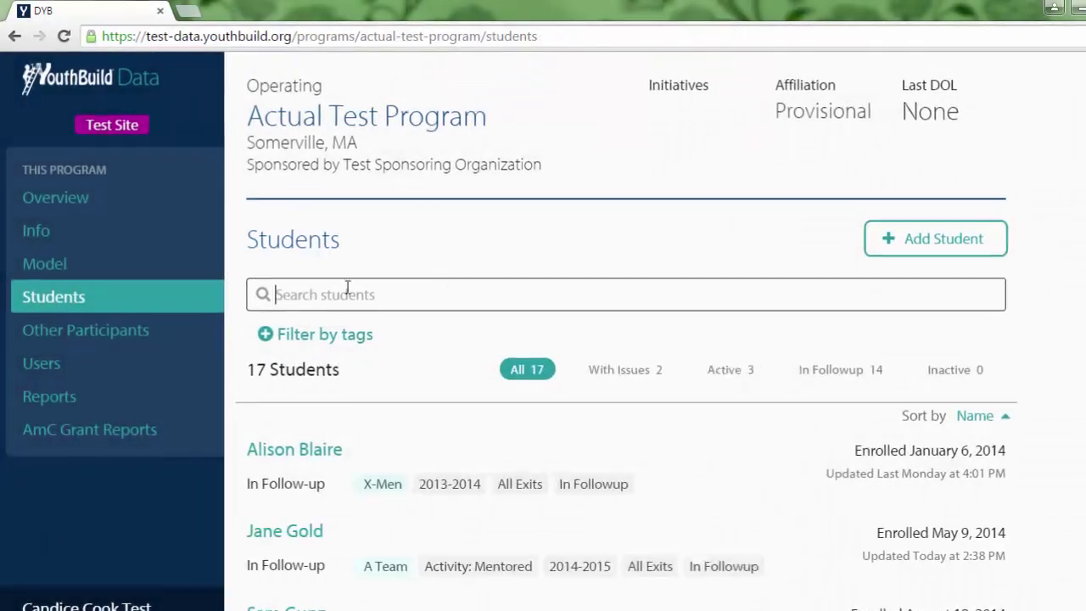
click(959, 409)
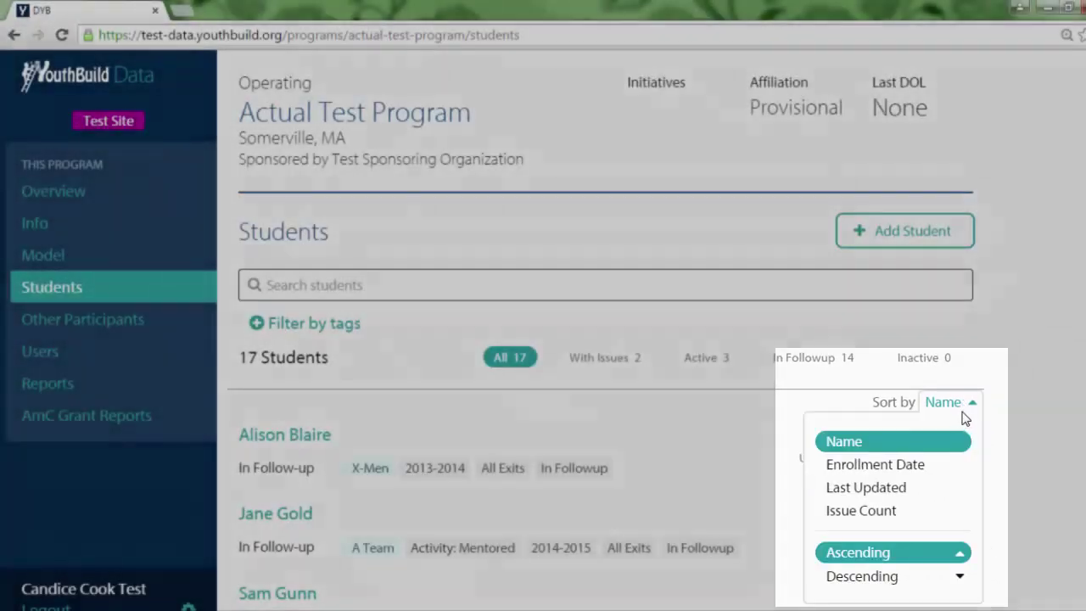
click(1006, 398)
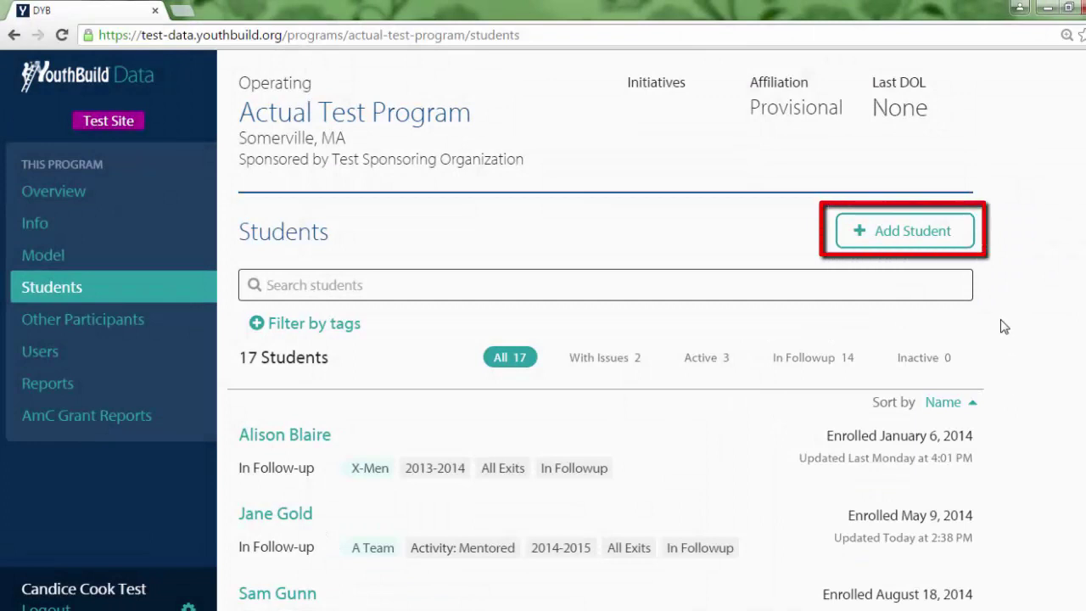
Add a new student to the program, entering the student's full name and the enrollment date May 1, 2014.
click(929, 239)
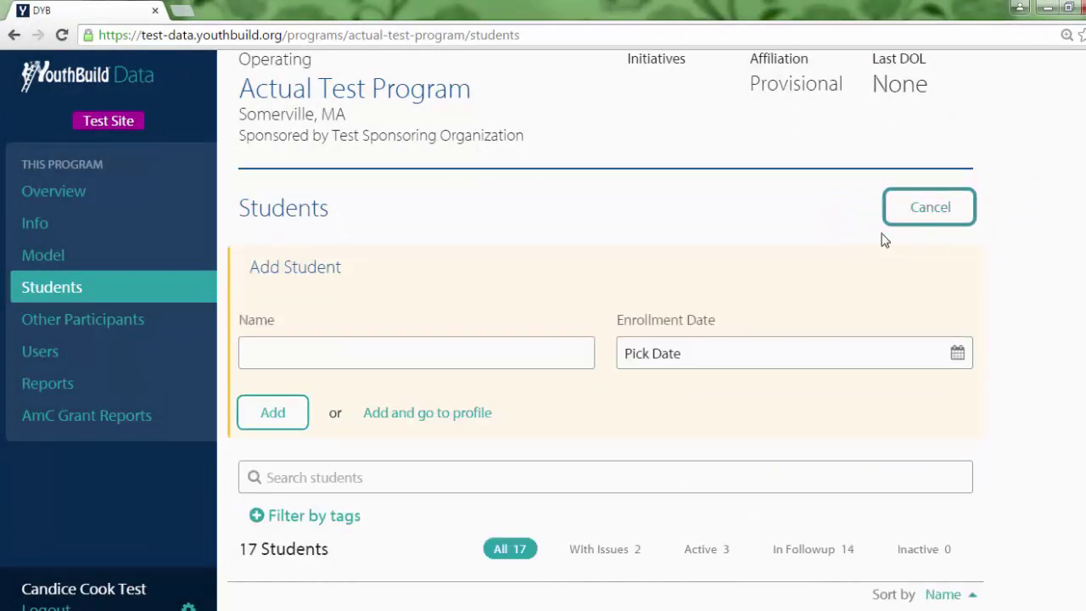
click(572, 353)
text(Je)
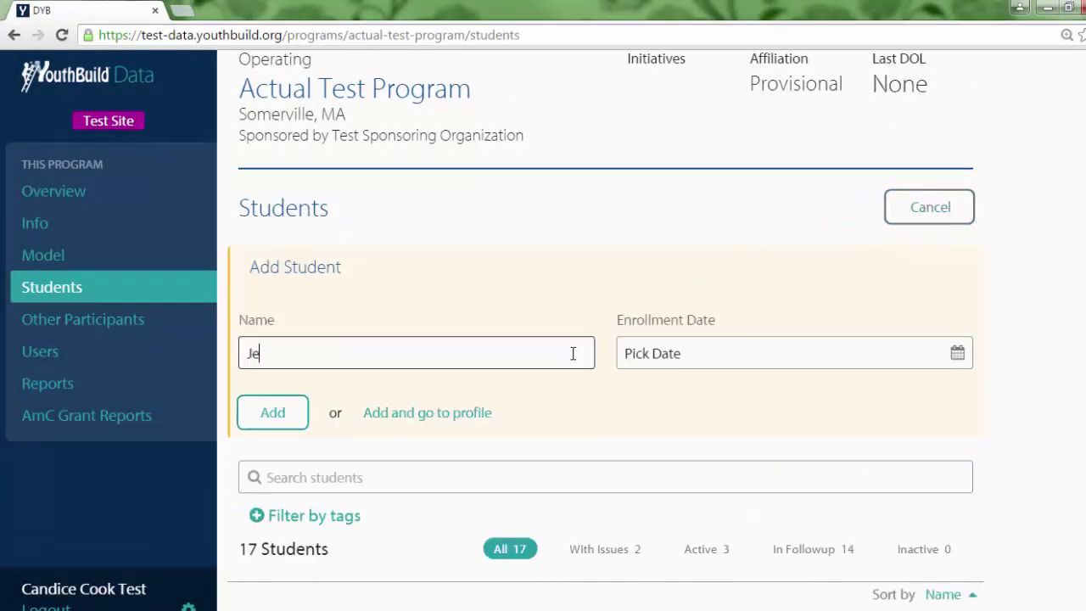
text(ssica Alba)
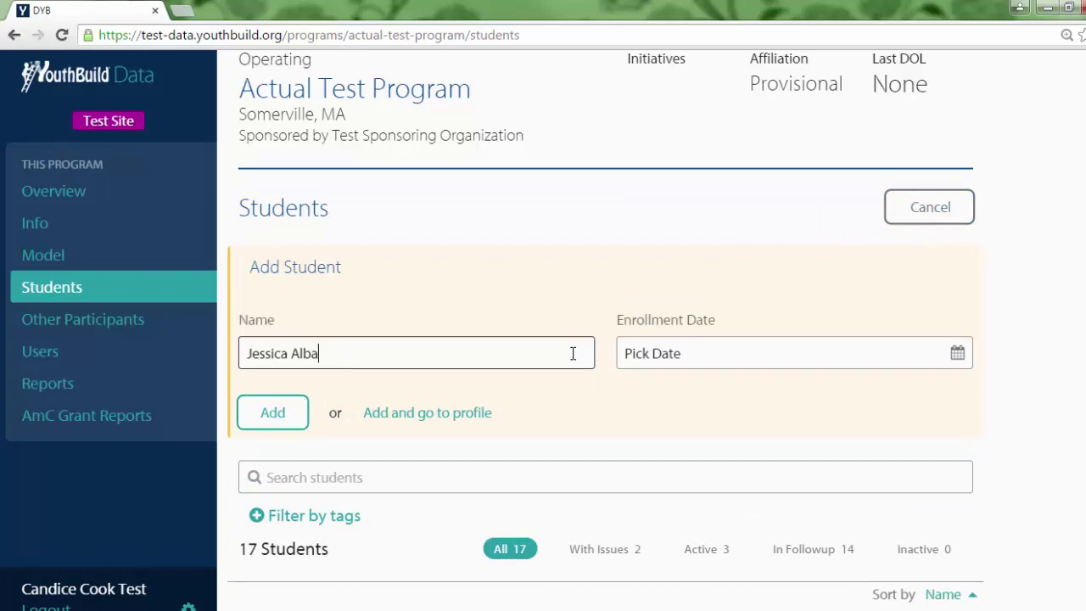
click(630, 347)
text(5/1)
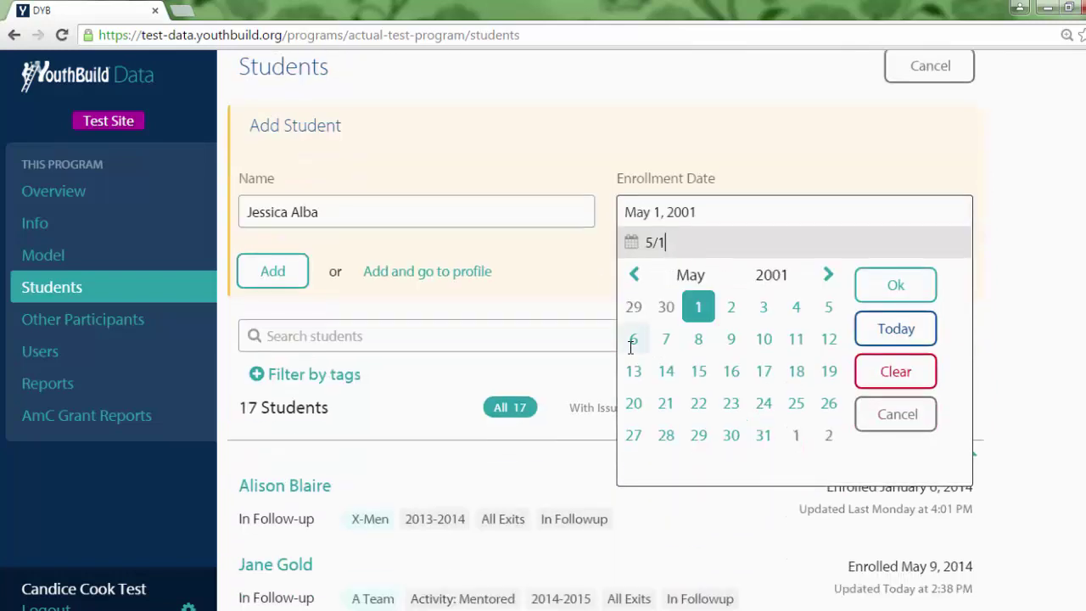
text(/2014)
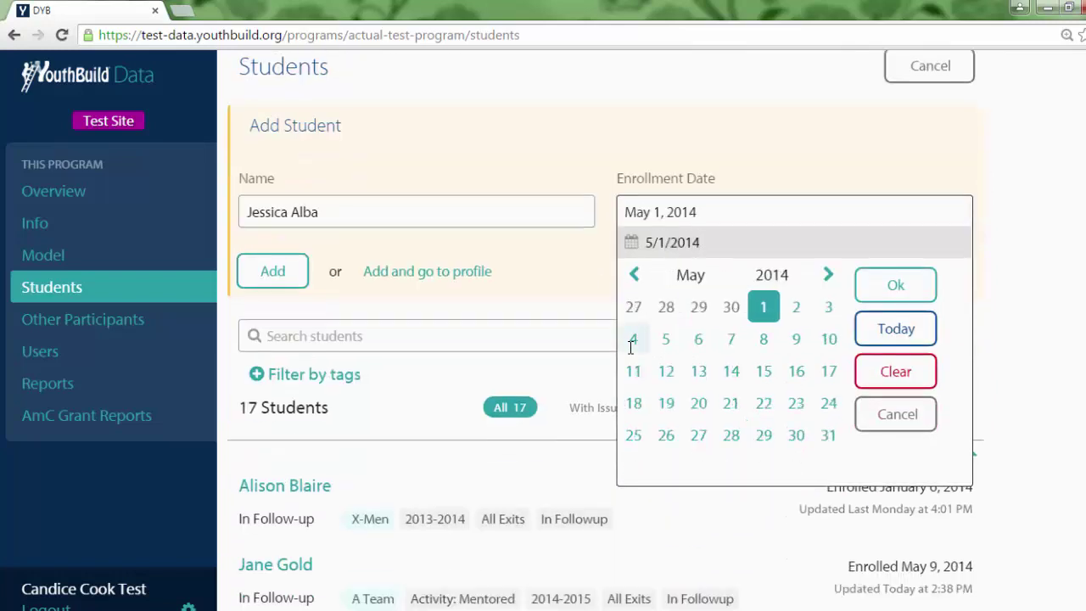
click(892, 286)
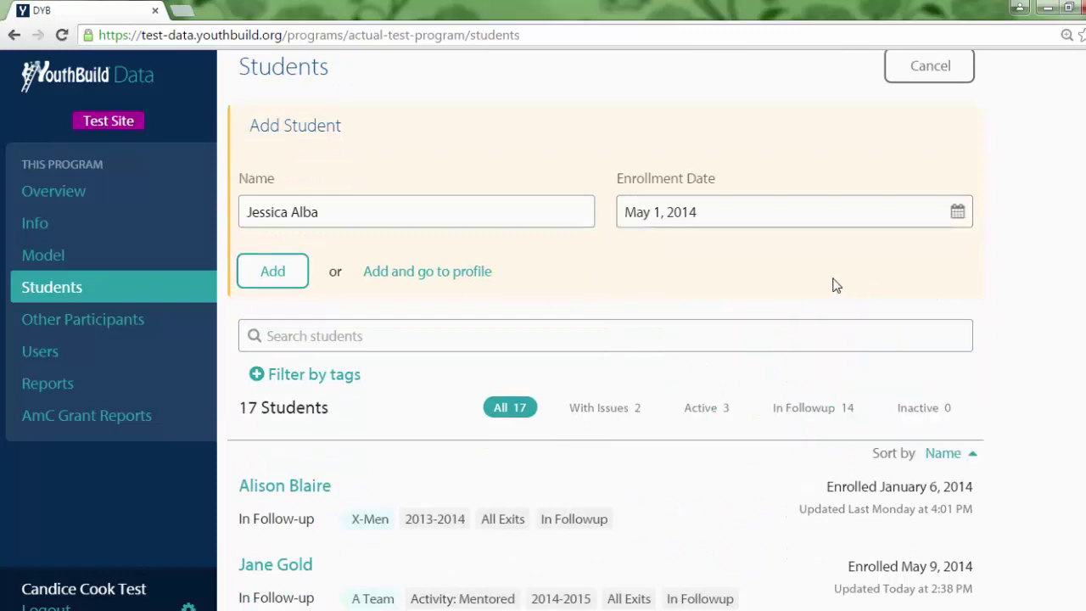
click(272, 276)
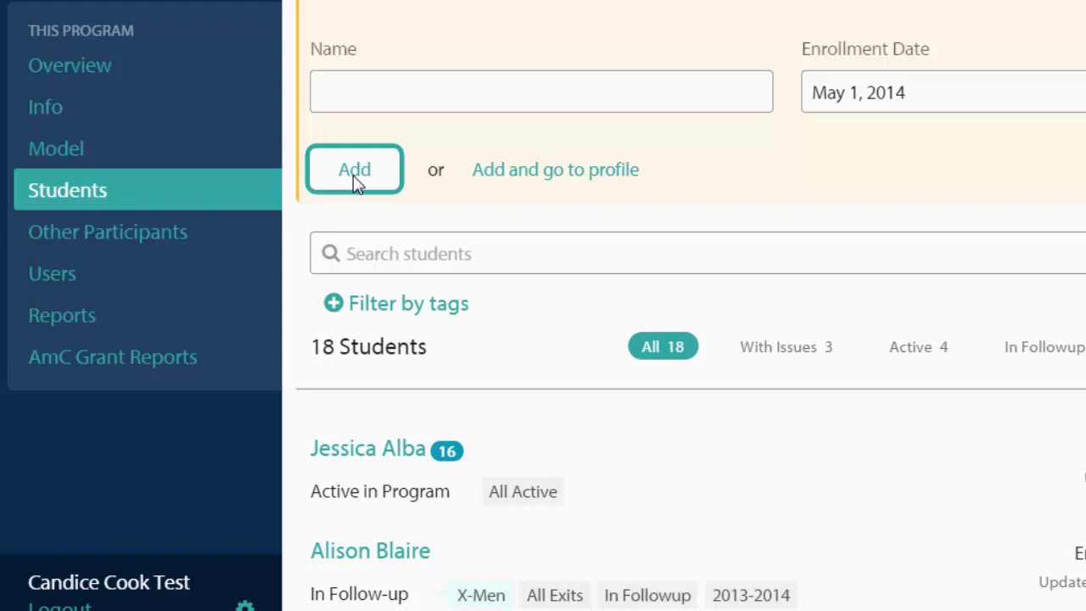
In the newly added student's profile, set the sex to Female and enter the birth date.
click(384, 450)
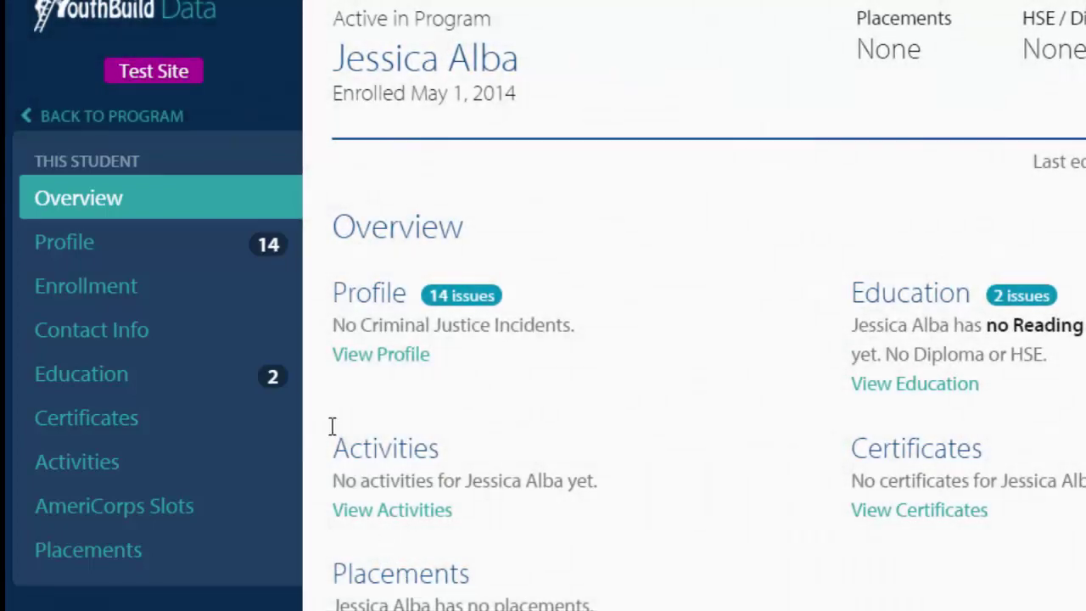
click(220, 258)
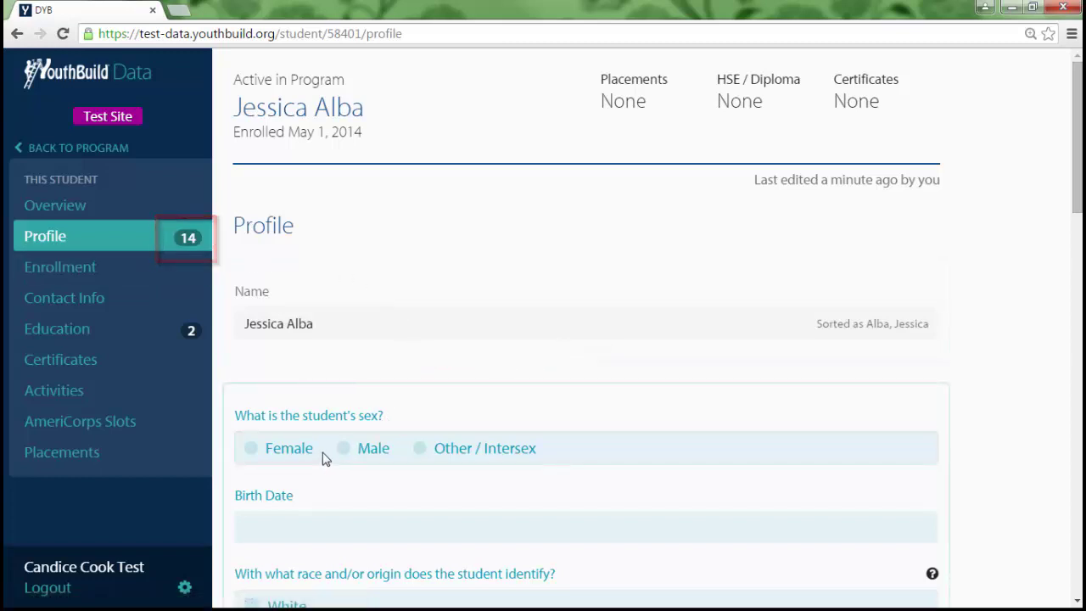
scroll(321, 455, down, 1)
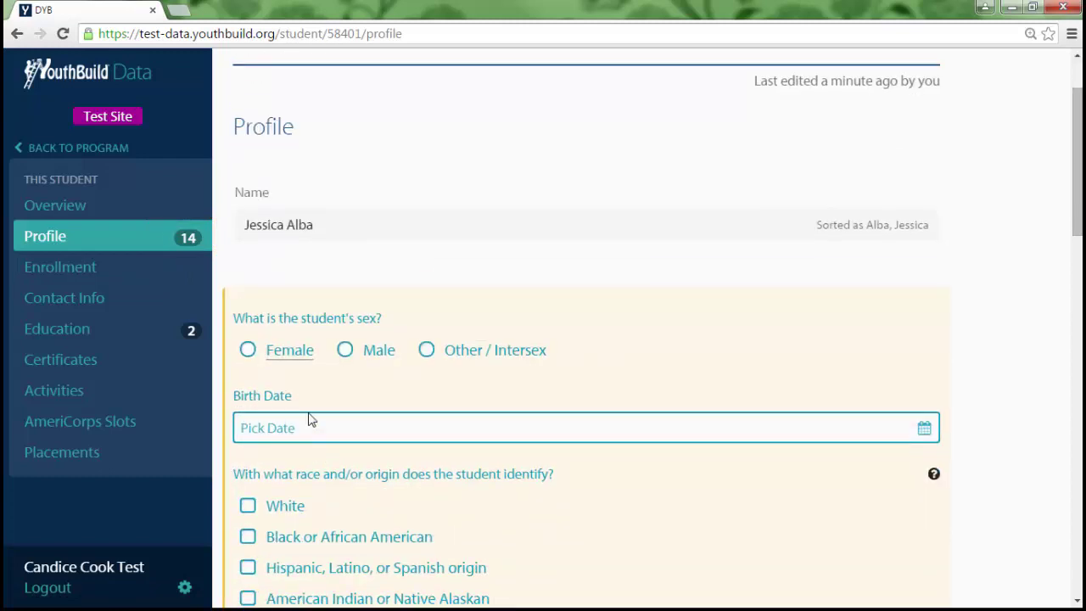
click(248, 356)
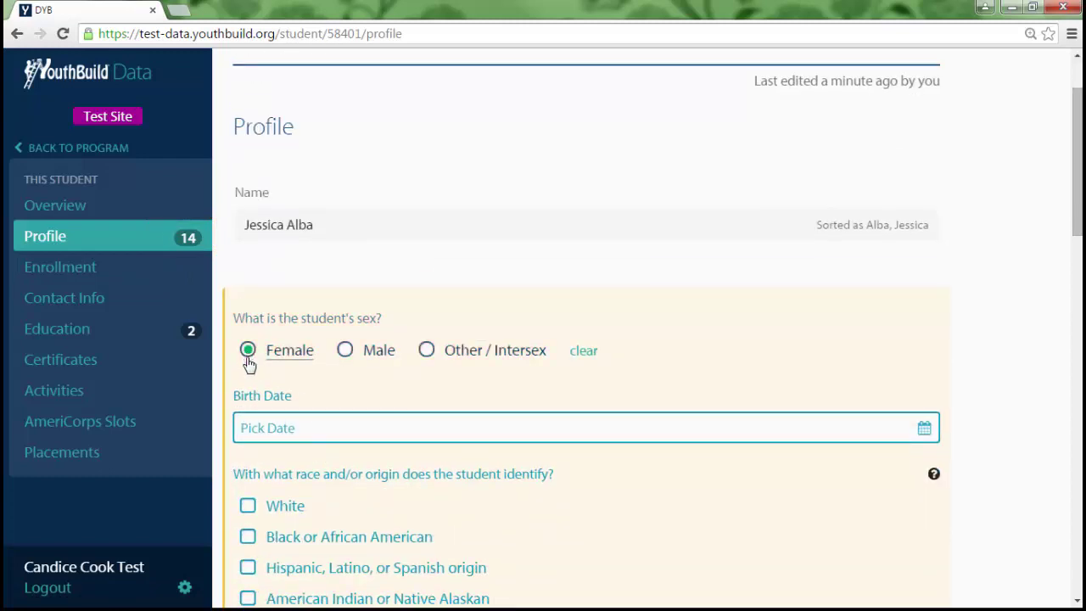
click(267, 429)
text(4/24/1995)
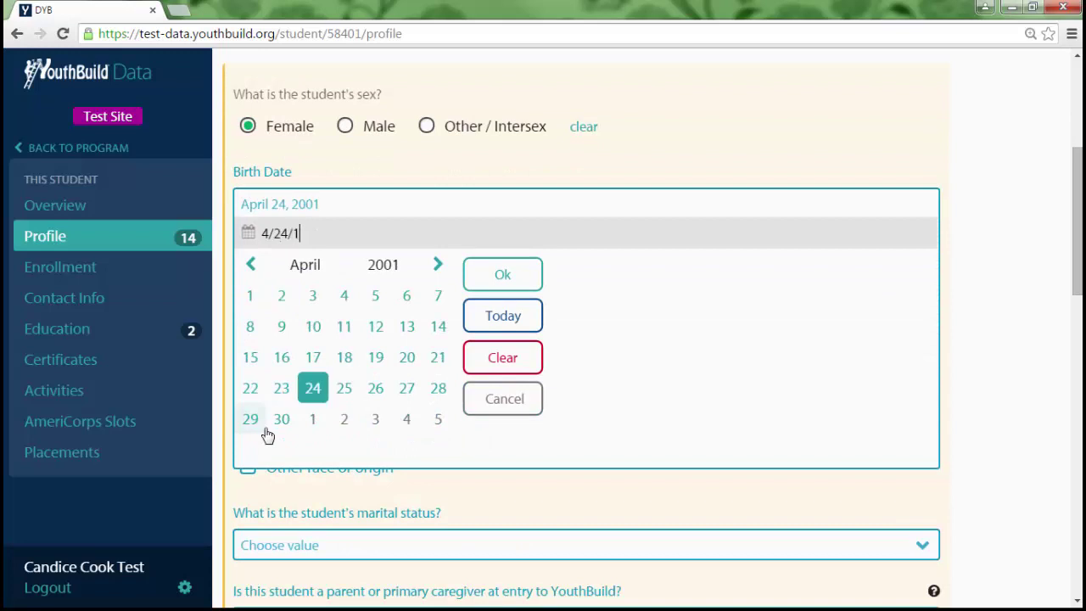
click(472, 287)
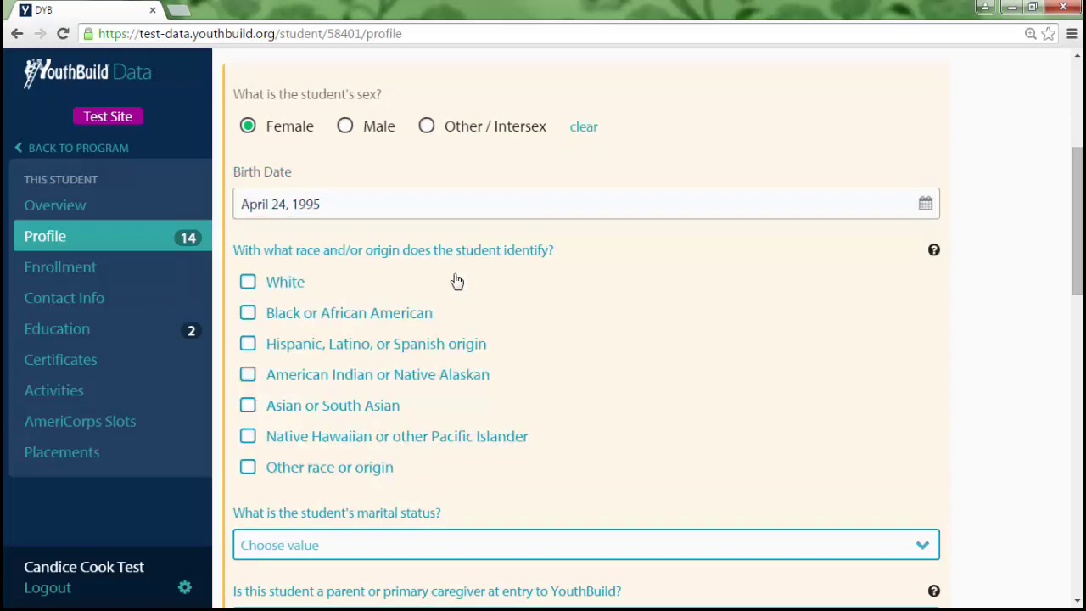
Mark the student's race or origin as White and as Hispanic, Latino, or Spanish origin, and set the marital status to Single.
click(247, 287)
click(247, 412)
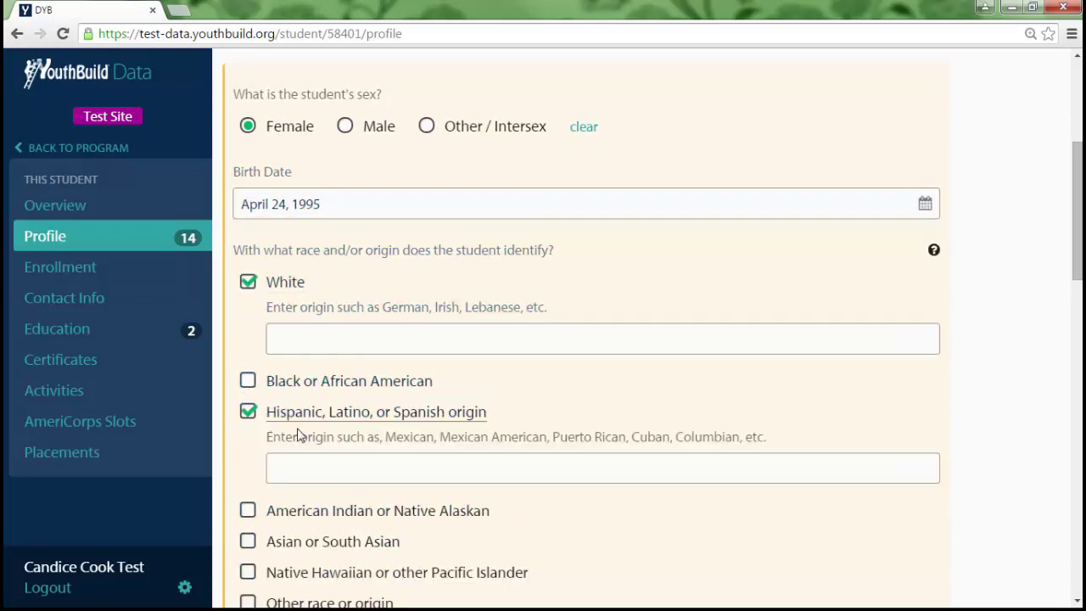
scroll(297, 438, down, 2)
scroll(299, 438, down, 2)
click(281, 374)
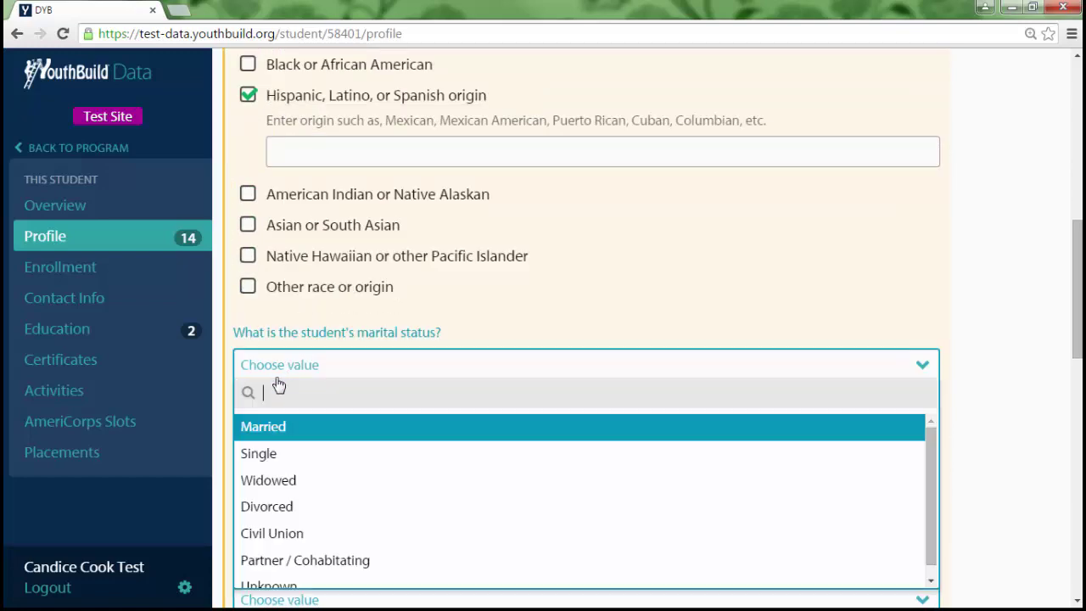
click(276, 455)
scroll(254, 475, down, 9)
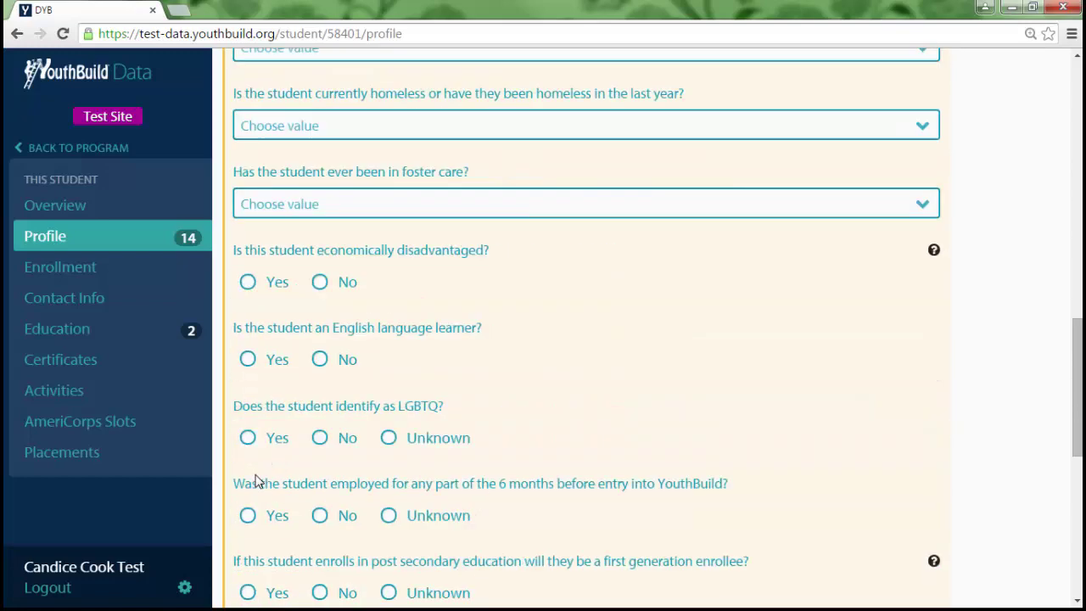
click(278, 344)
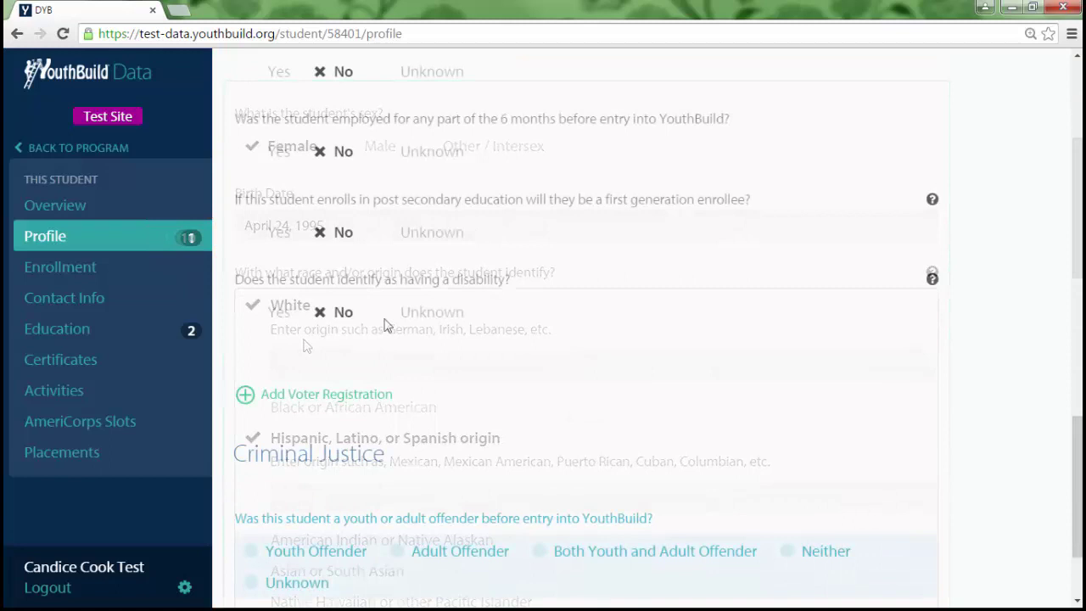
Change the answer on whether the student identifies as having a disability to Yes and save the profile section.
click(381, 320)
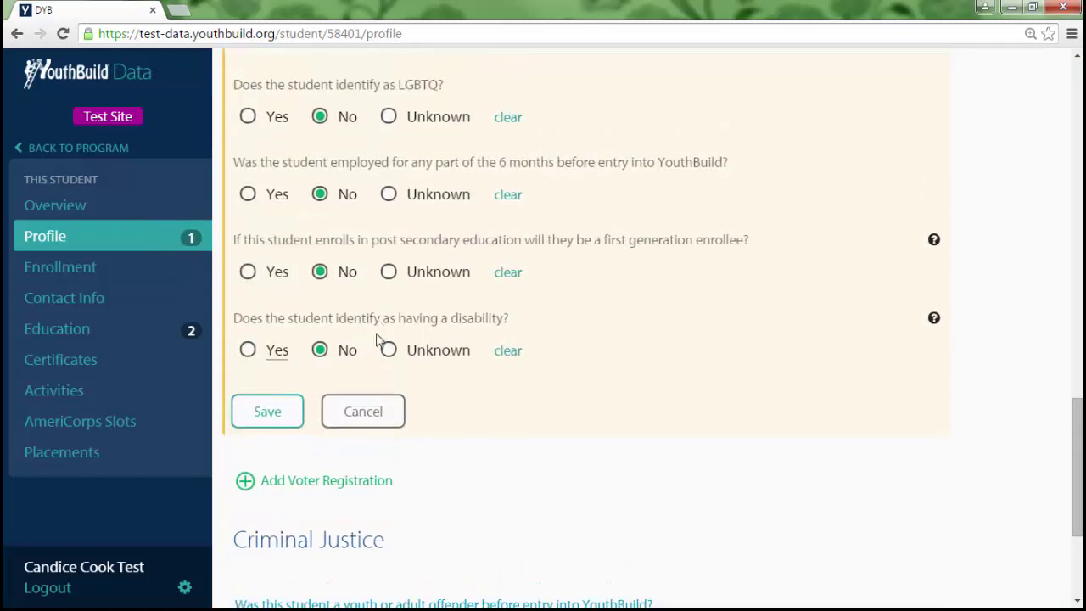
click(248, 349)
click(267, 416)
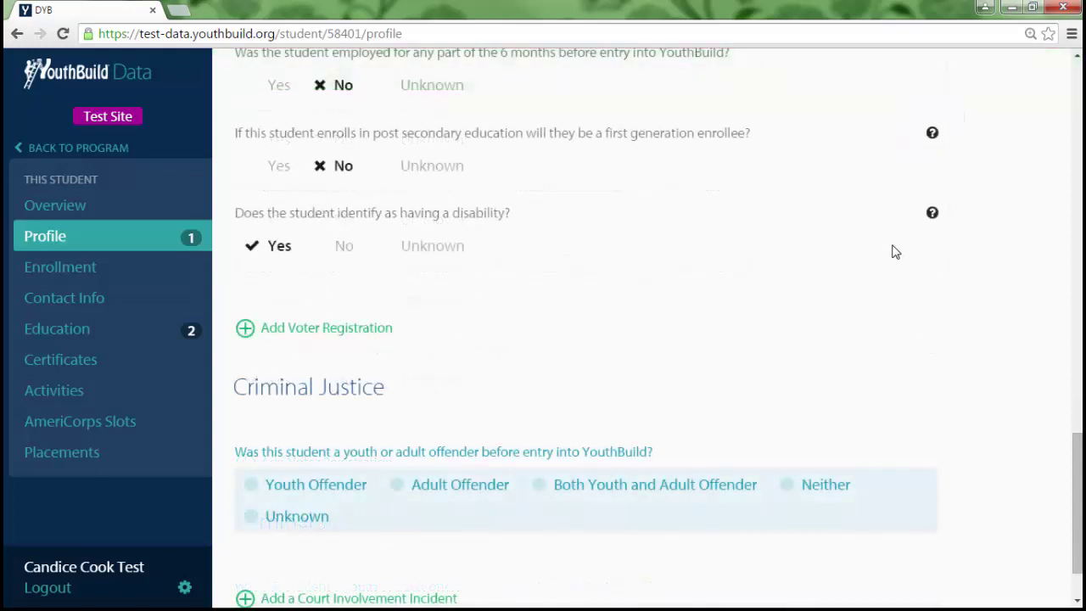
Answer the Criminal Justice question on being a youth or adult offender before entry with Neither and save it.
mouse_move(933, 133)
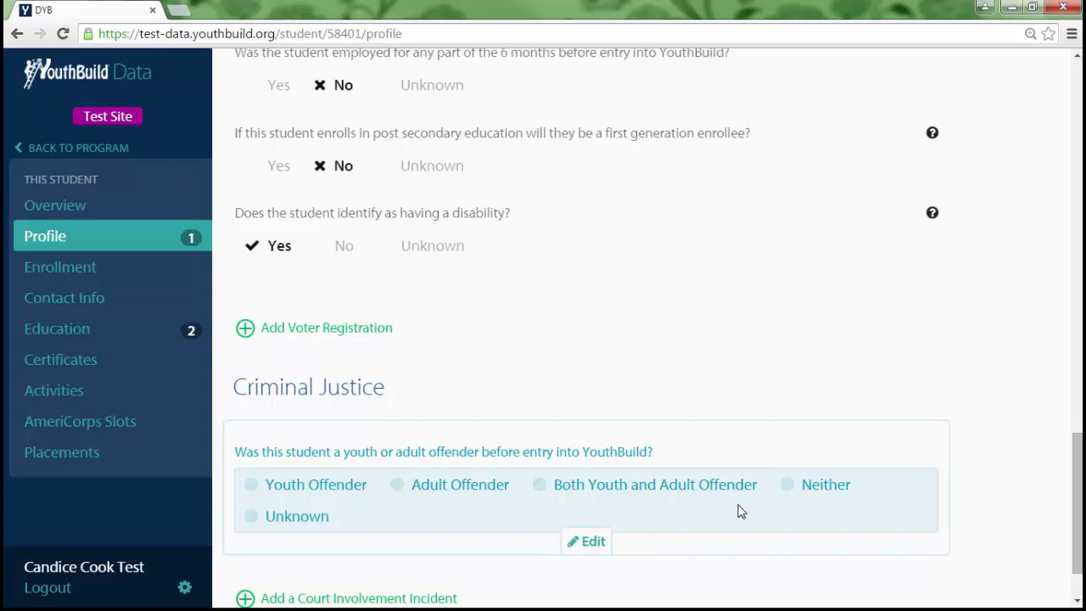
click(784, 491)
click(800, 357)
click(281, 451)
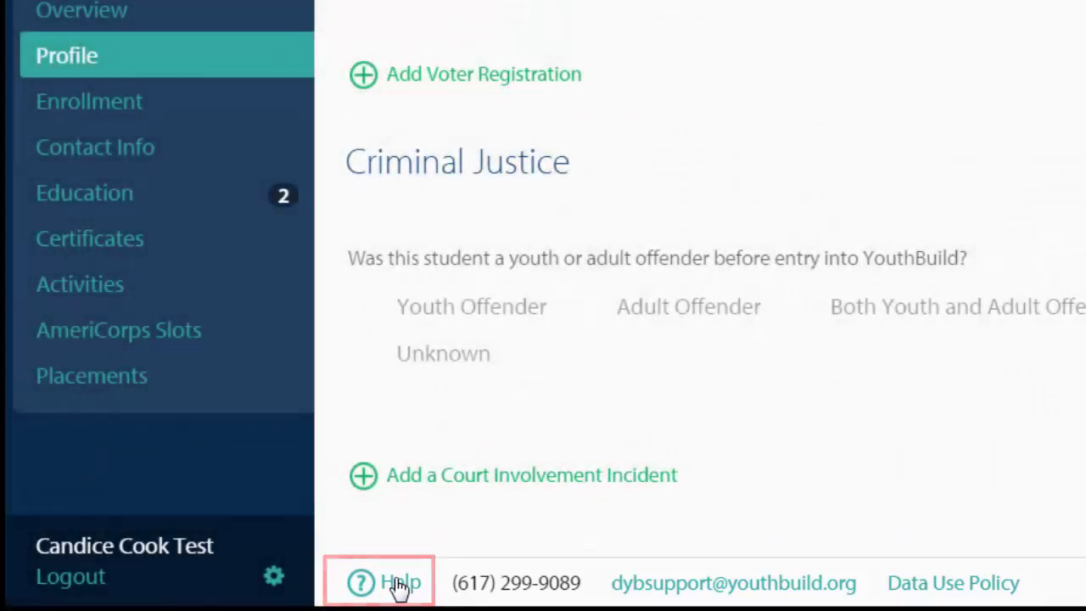
Search the help Knowledge Base for "add user", view the "Adding and Removing Users" article, and return to the Knowledge Base home page.
click(395, 585)
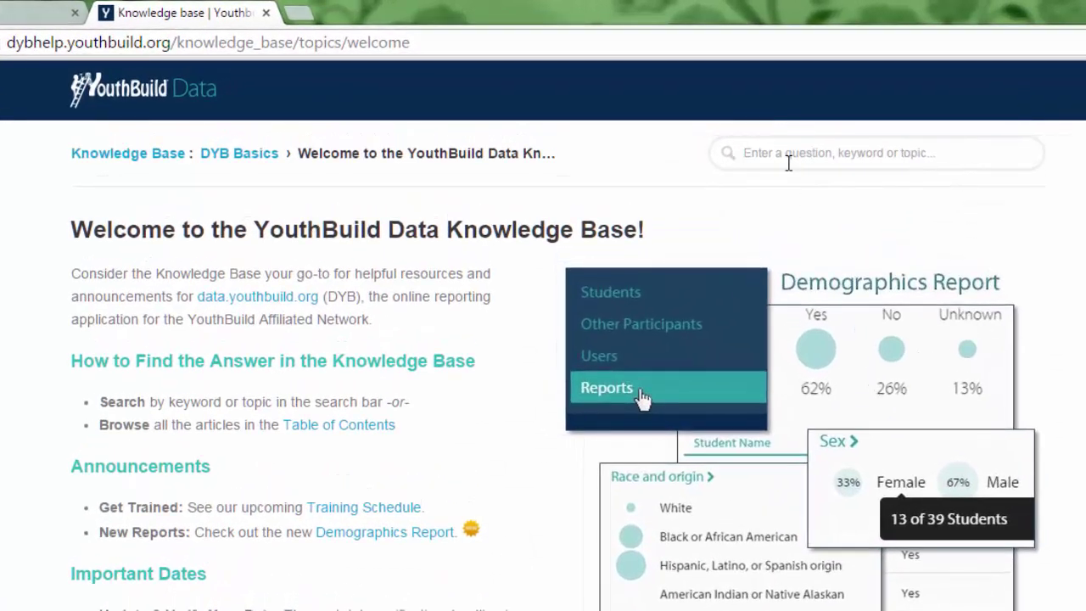
text(add user)
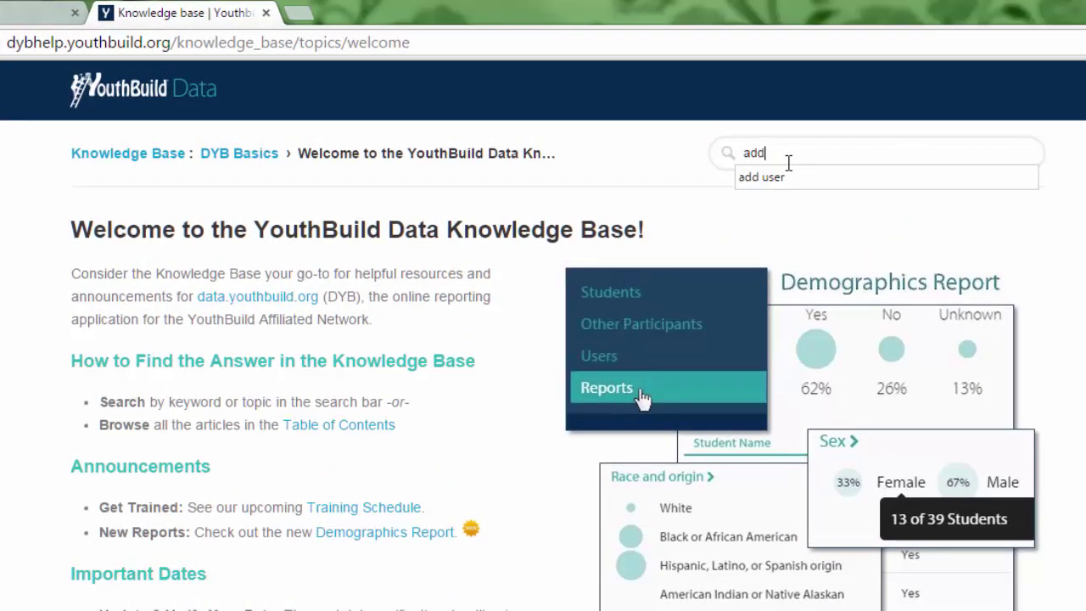
key(Return)
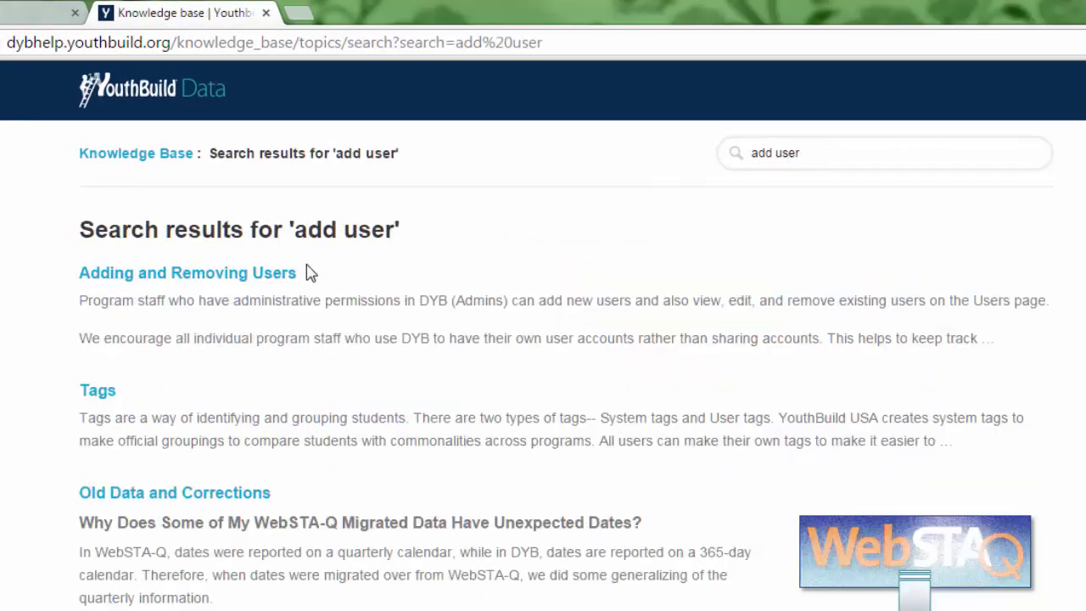
click(260, 276)
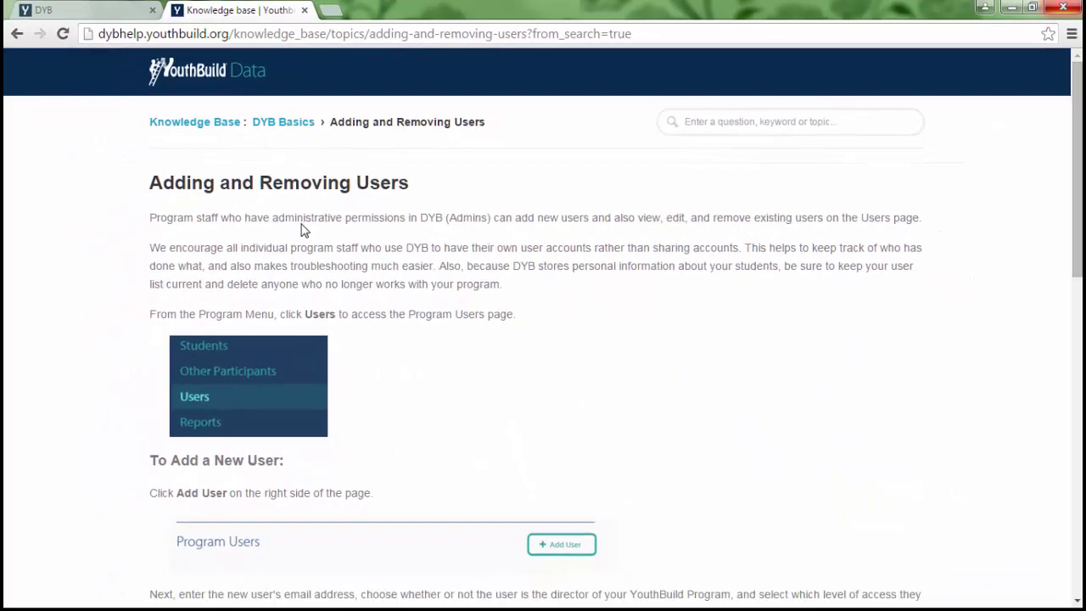
click(203, 134)
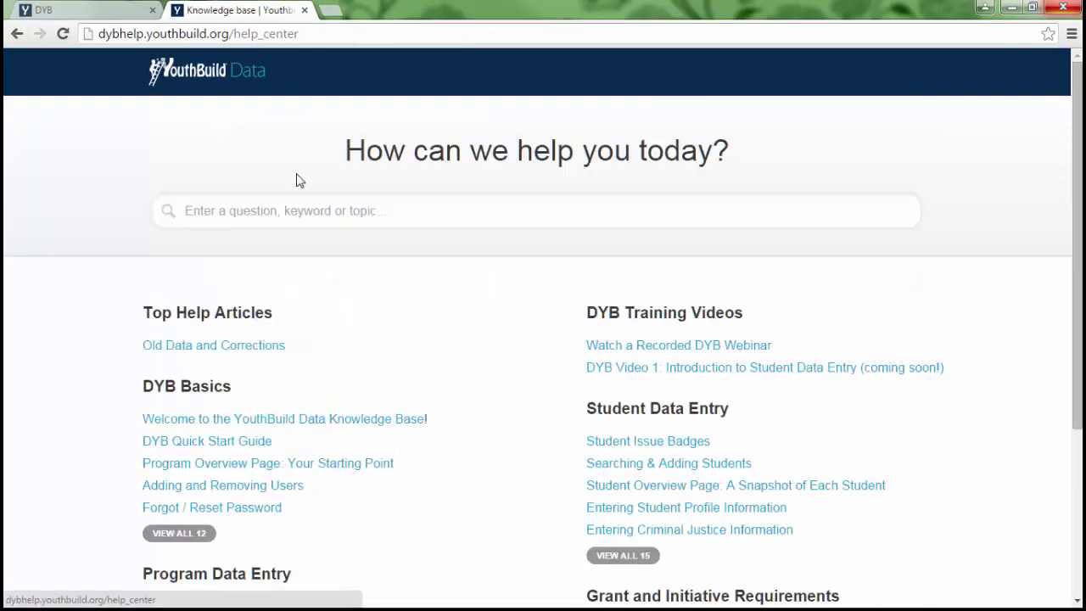
scroll(382, 305, down, 3)
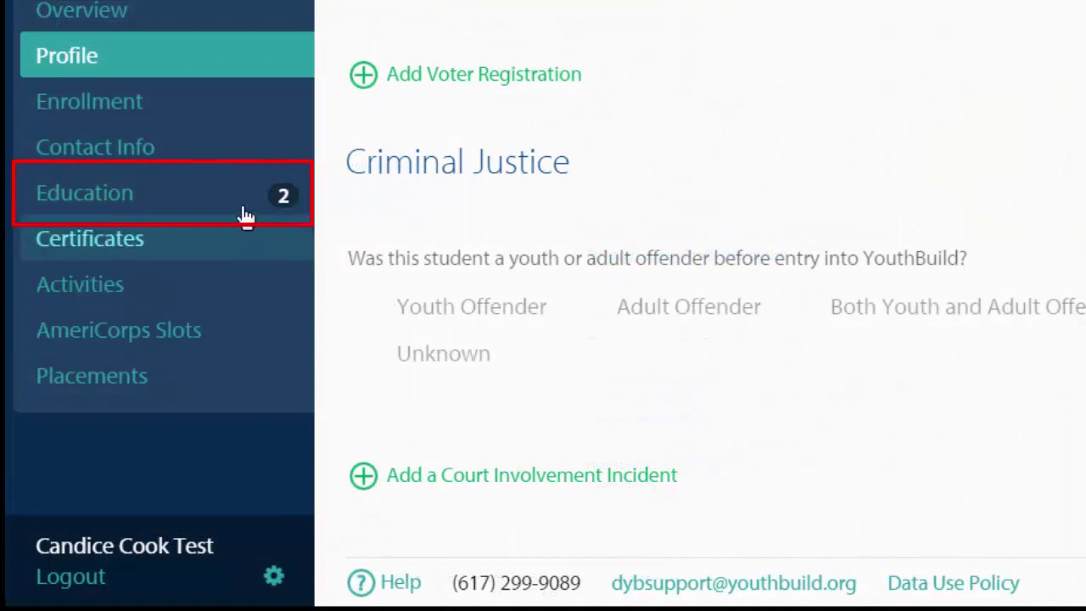
In the student's Education section, add and save a reading test with grade level 7 and test date May 1, 2014.
click(245, 207)
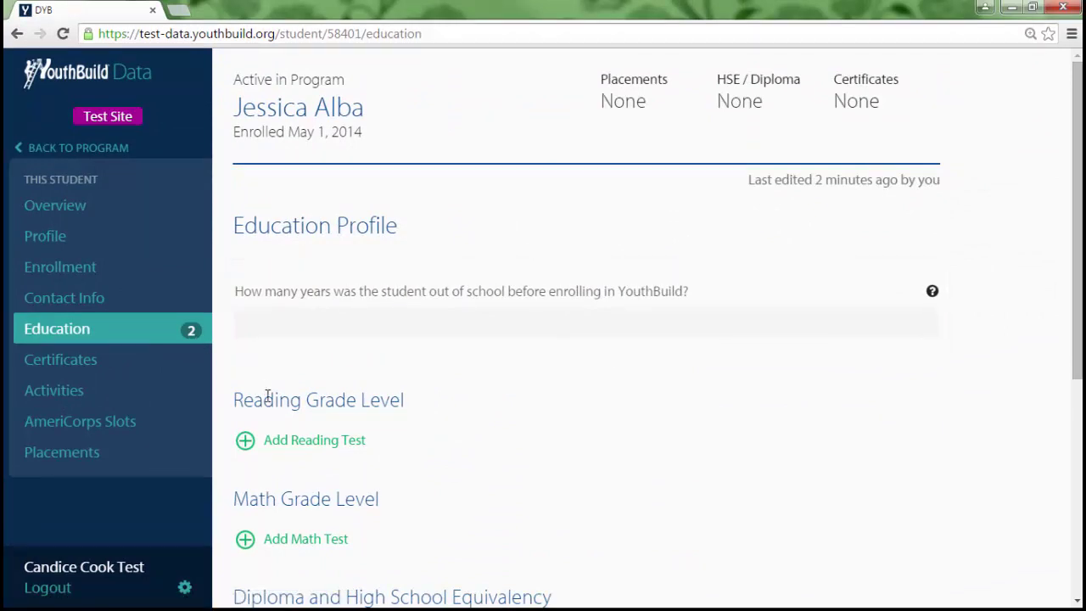
click(285, 443)
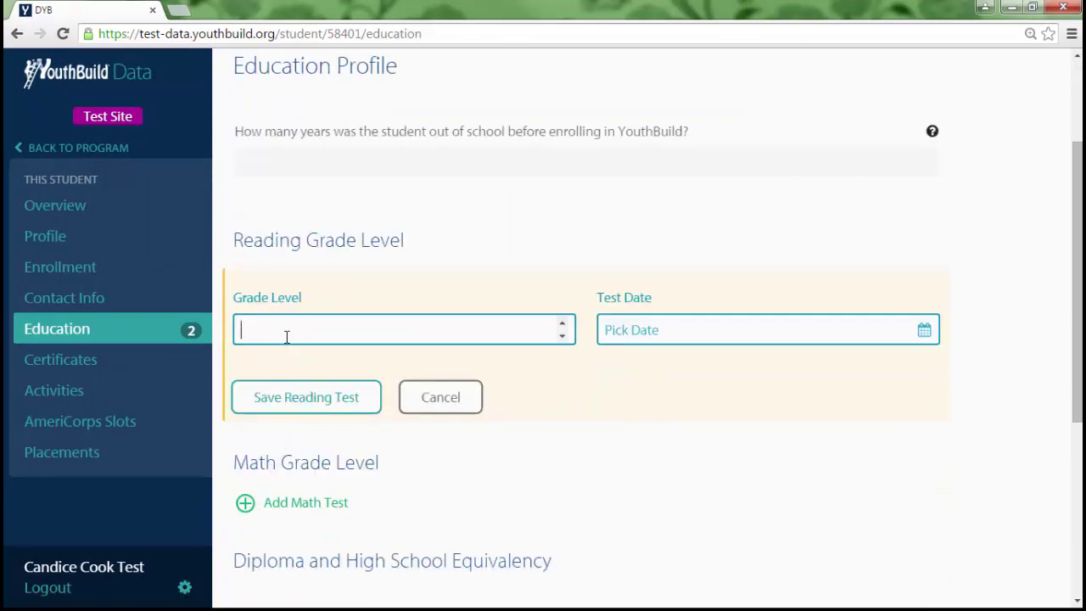
text(7)
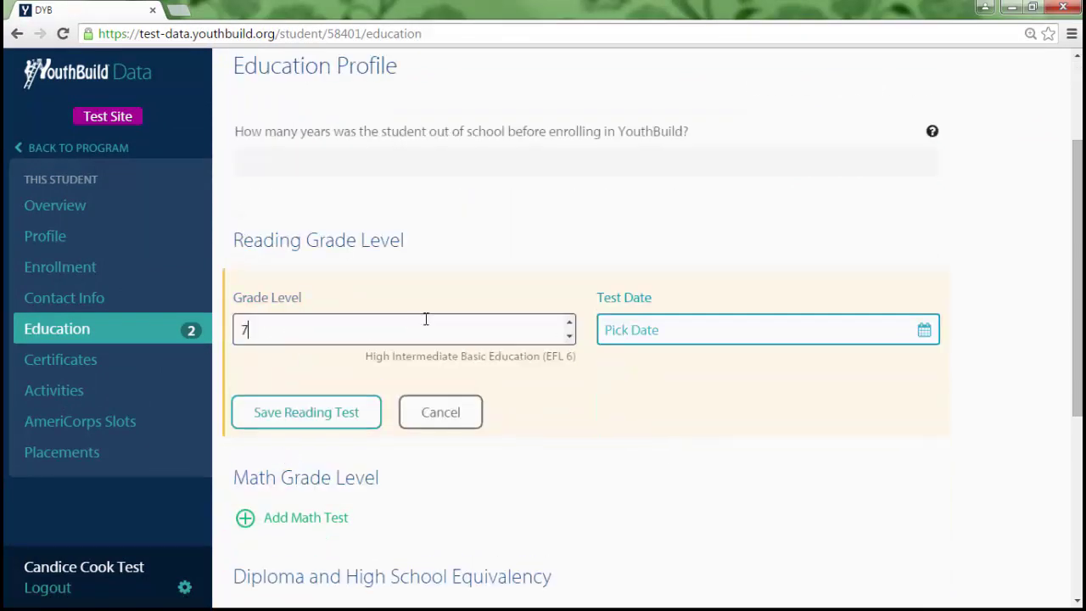
click(636, 329)
text(5/1/)
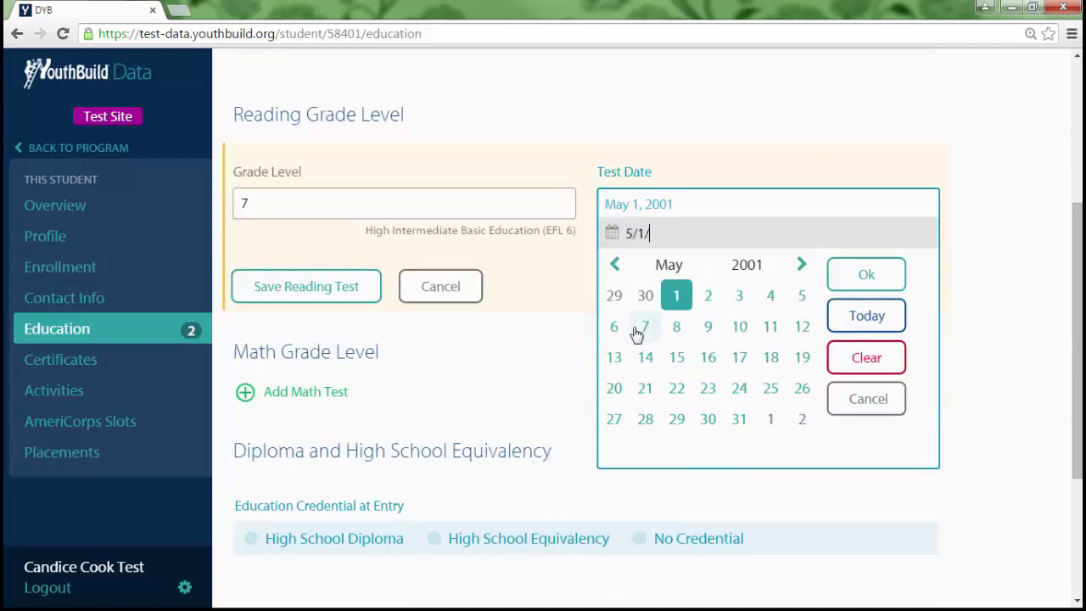
text(2014)
click(853, 274)
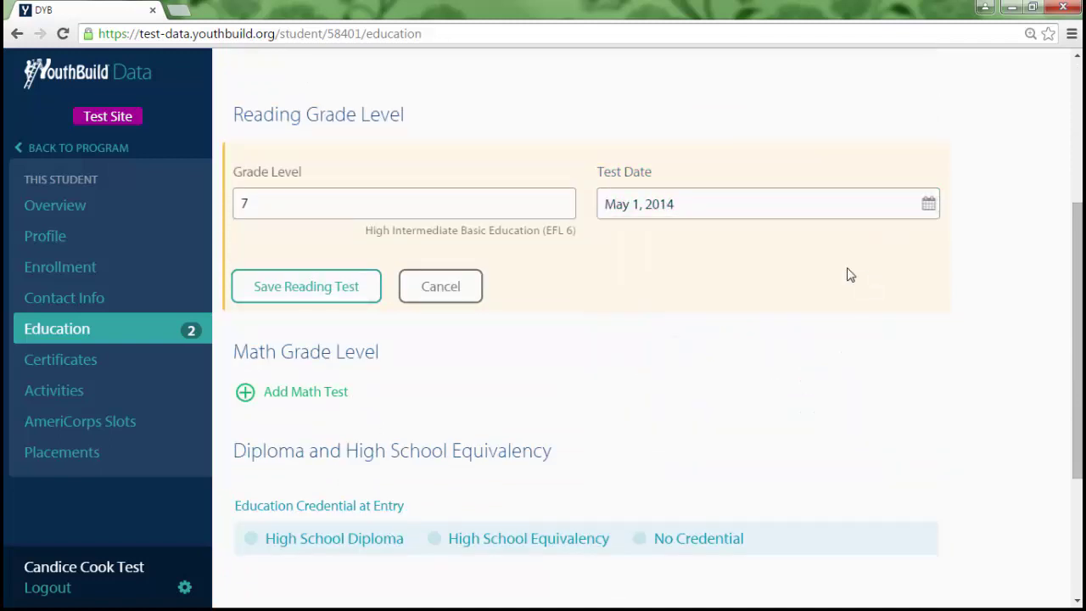
click(331, 289)
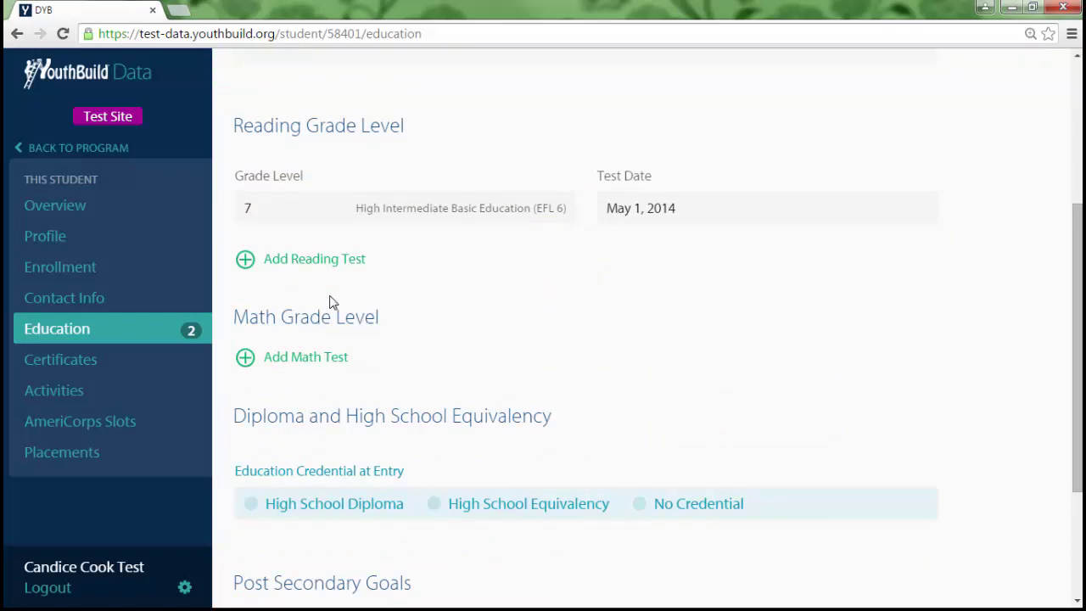
Add and save a second reading test with grade level 9 and test date November 15, 2014.
click(316, 259)
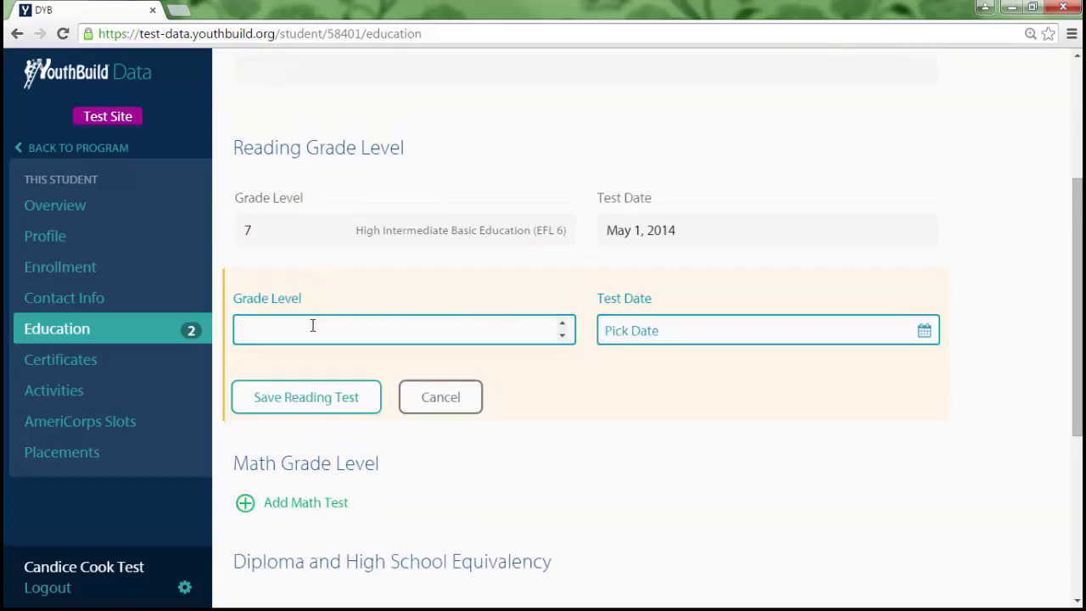
text(9)
click(619, 330)
text(11)
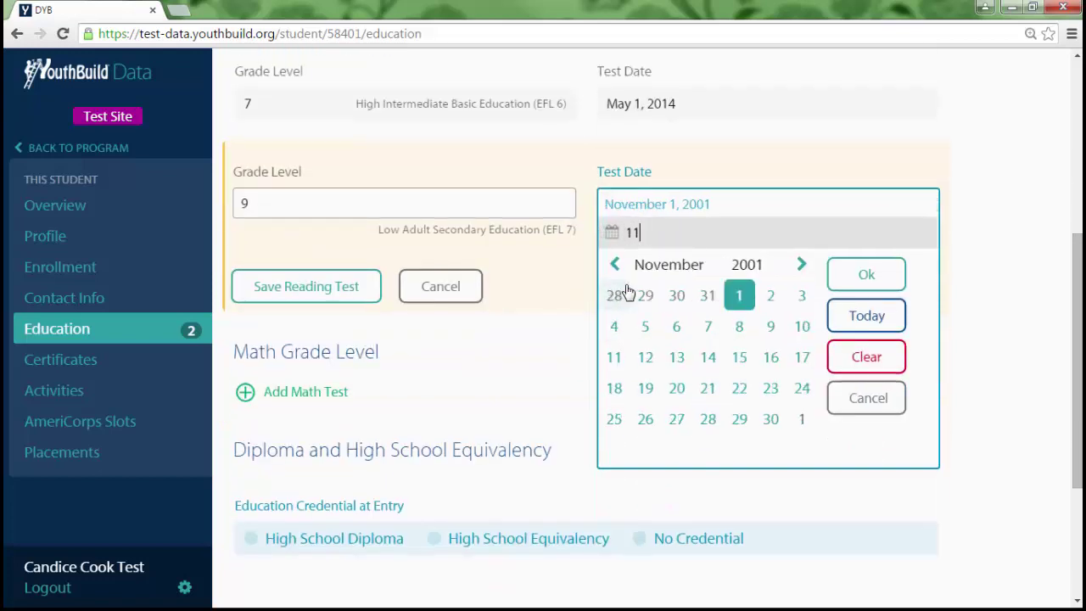
text(/15/2014)
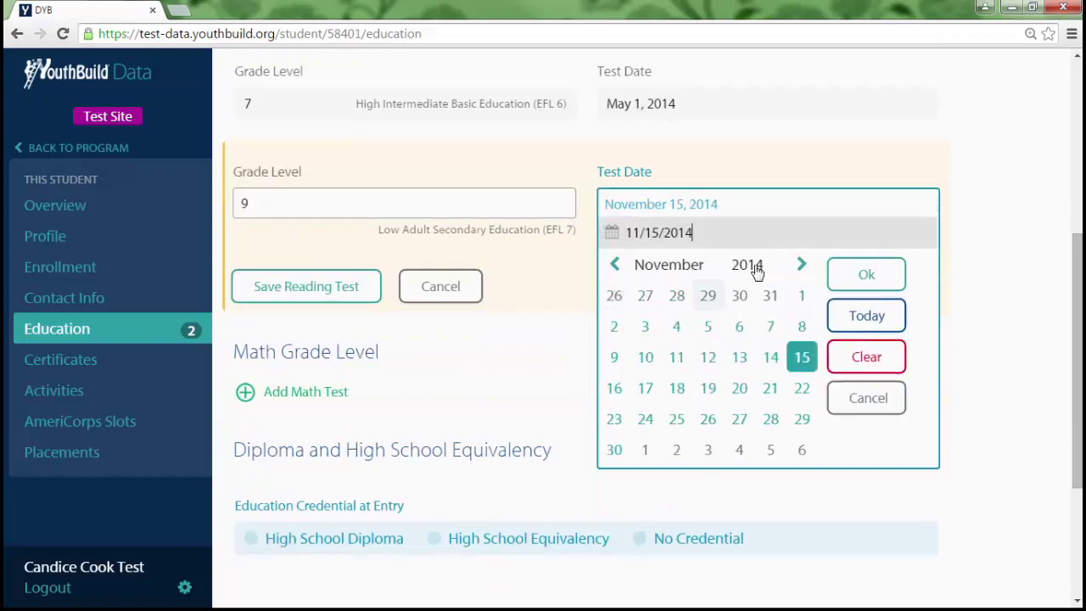
key(Return)
click(355, 291)
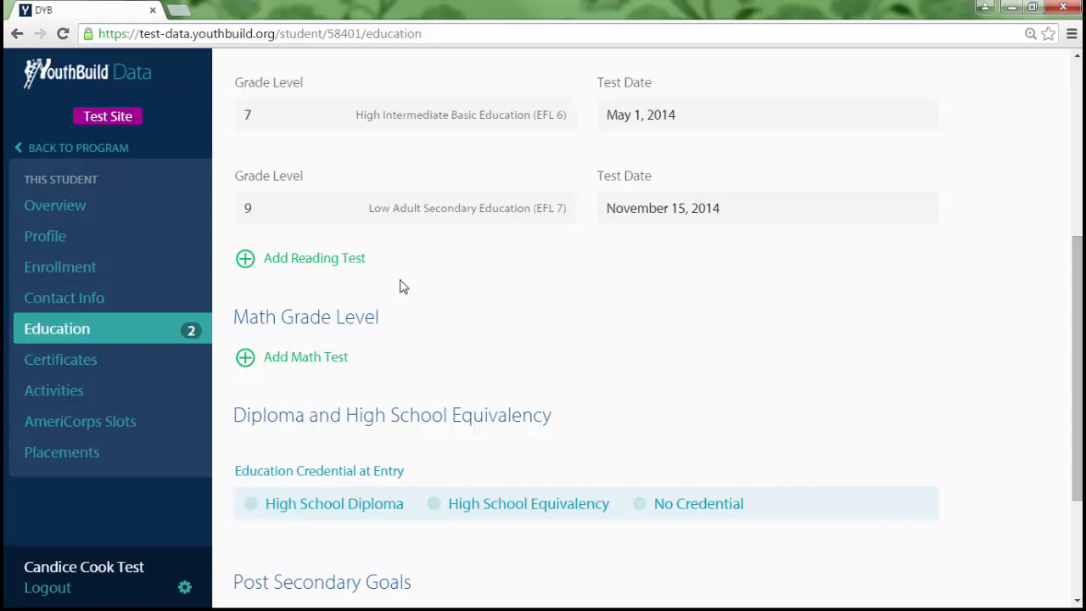
Delete the grade 9 reading test from the student's Reading Grade Level records.
click(470, 214)
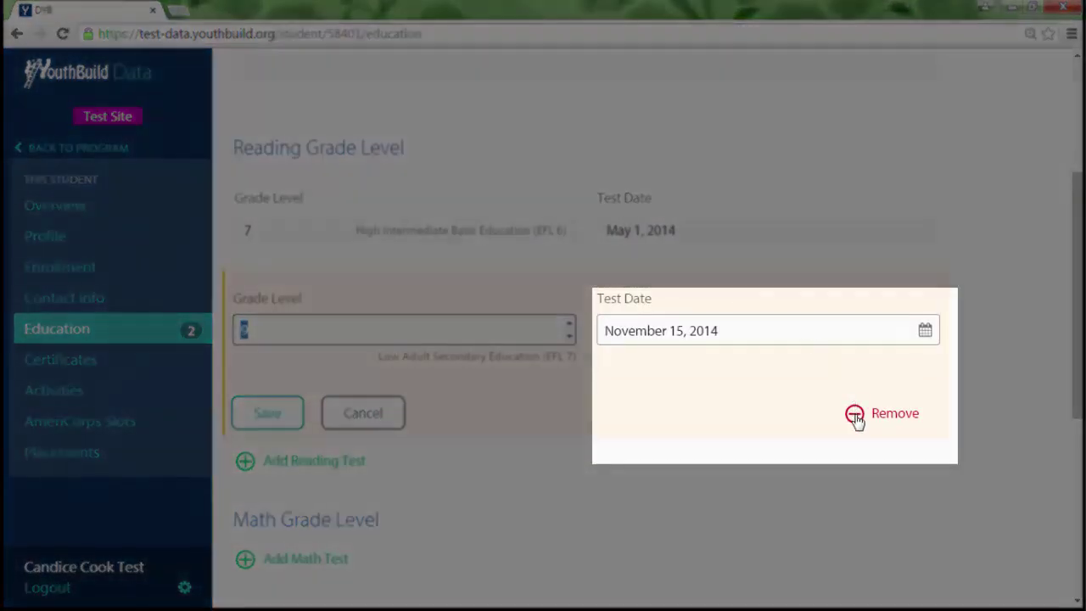
click(853, 414)
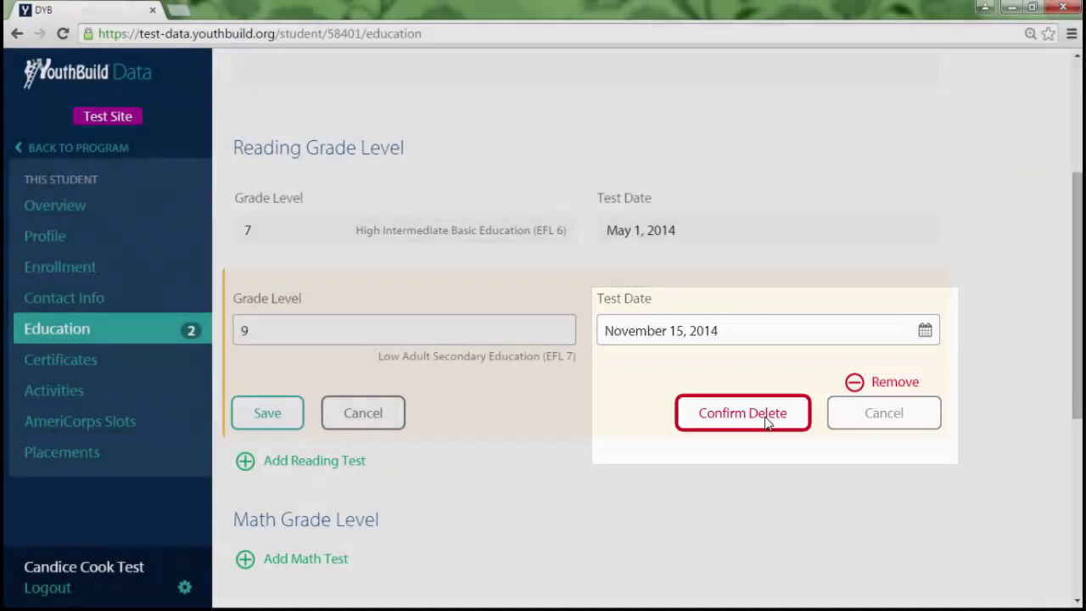
click(767, 420)
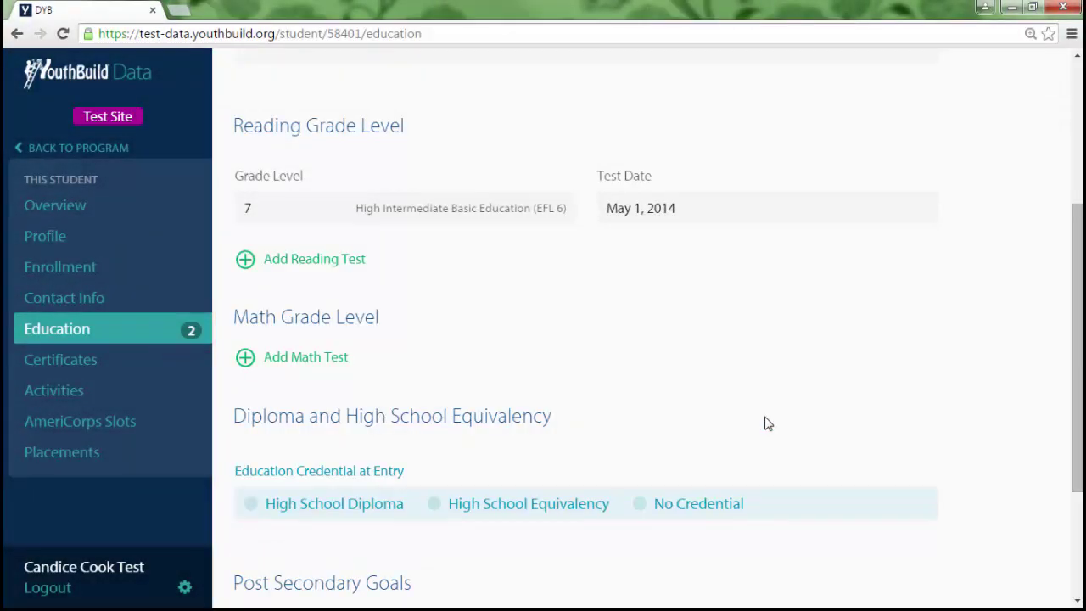
Start a new certificate for the student and choose Multi Craft Core Curriculum (MCCC) as its name.
scroll(766, 423, down, 3)
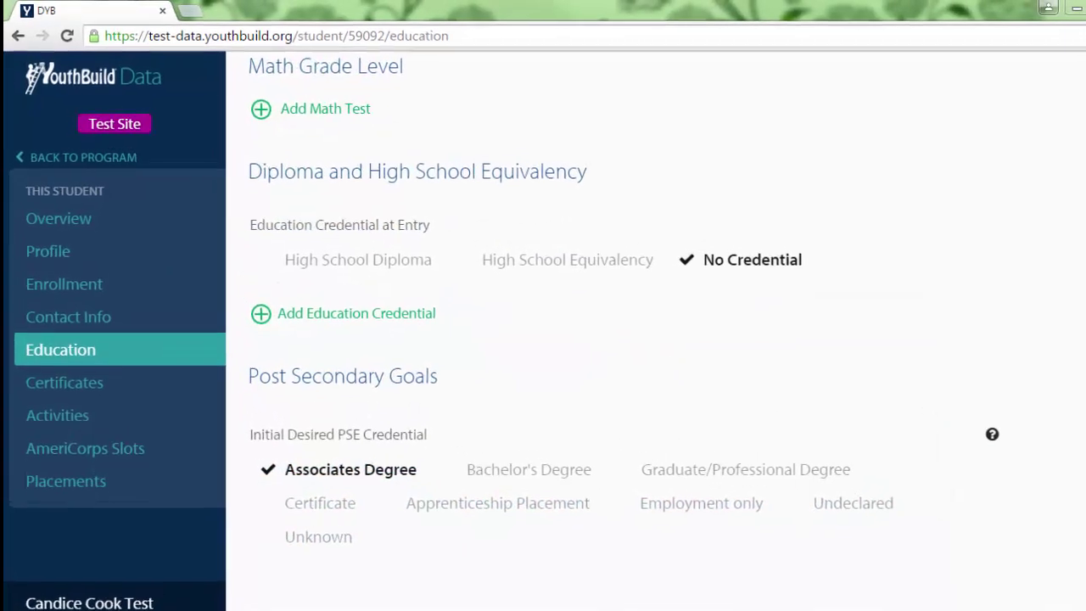
click(134, 403)
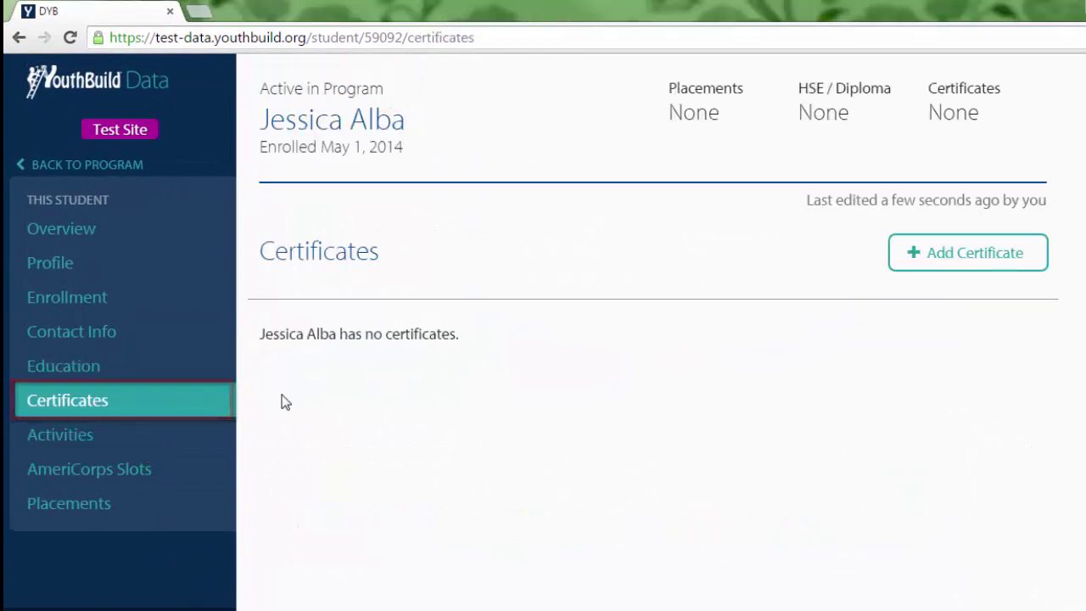
click(995, 263)
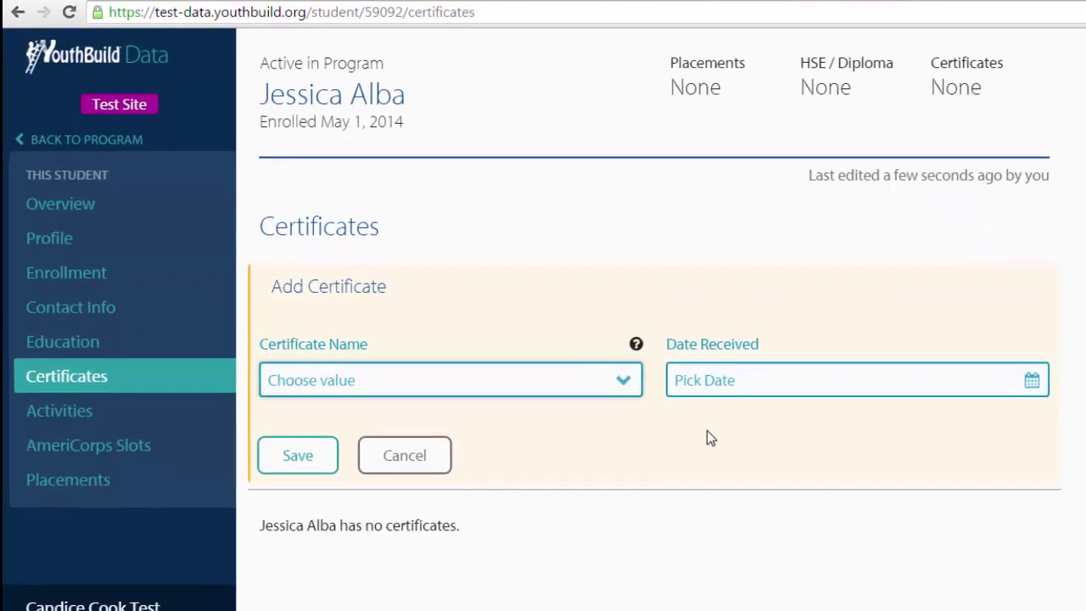
click(622, 408)
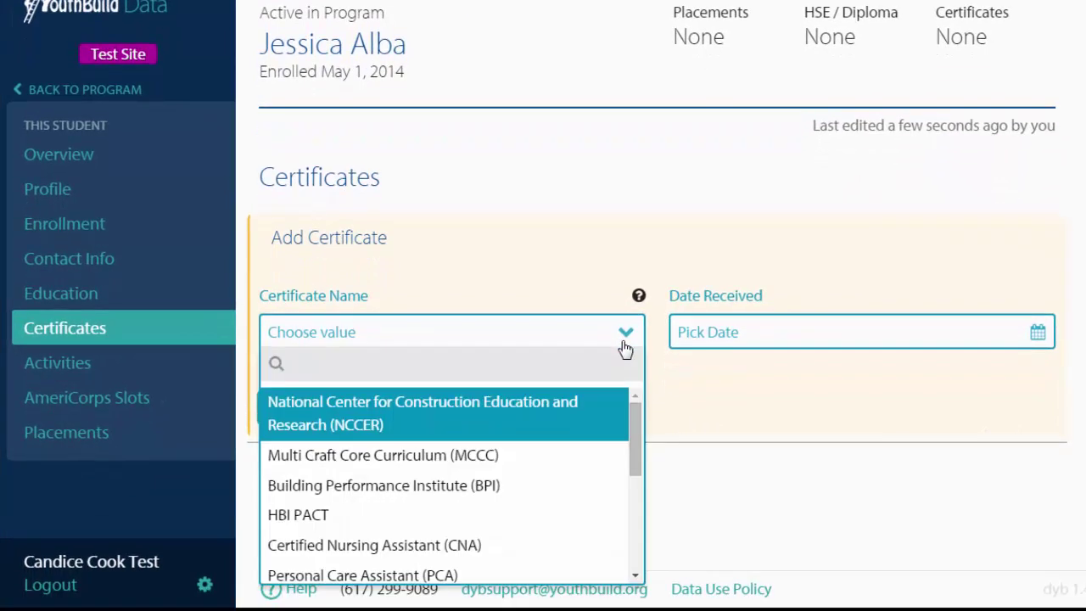
drag(639, 412, 638, 441)
click(552, 459)
Set the certificate's date received to November 1, 2014 and save the certificate.
click(704, 332)
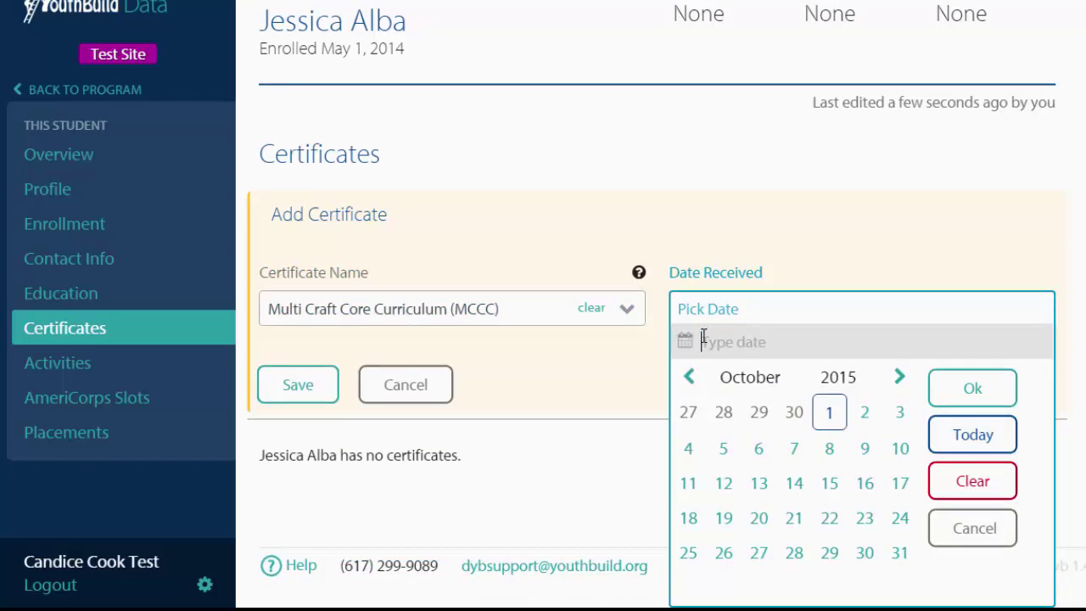
text(11/)
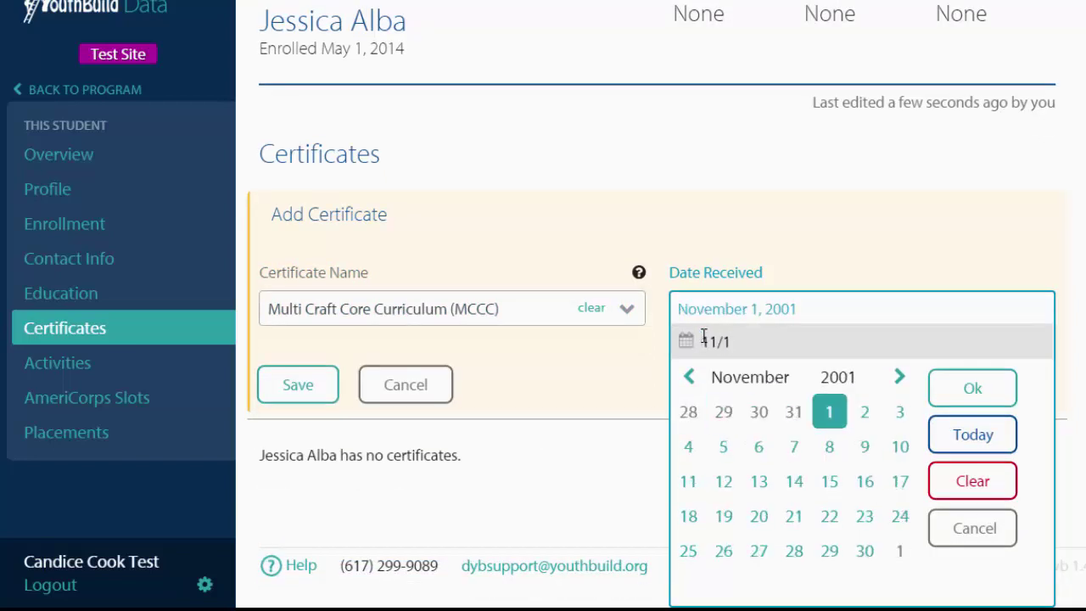
text(1/2014)
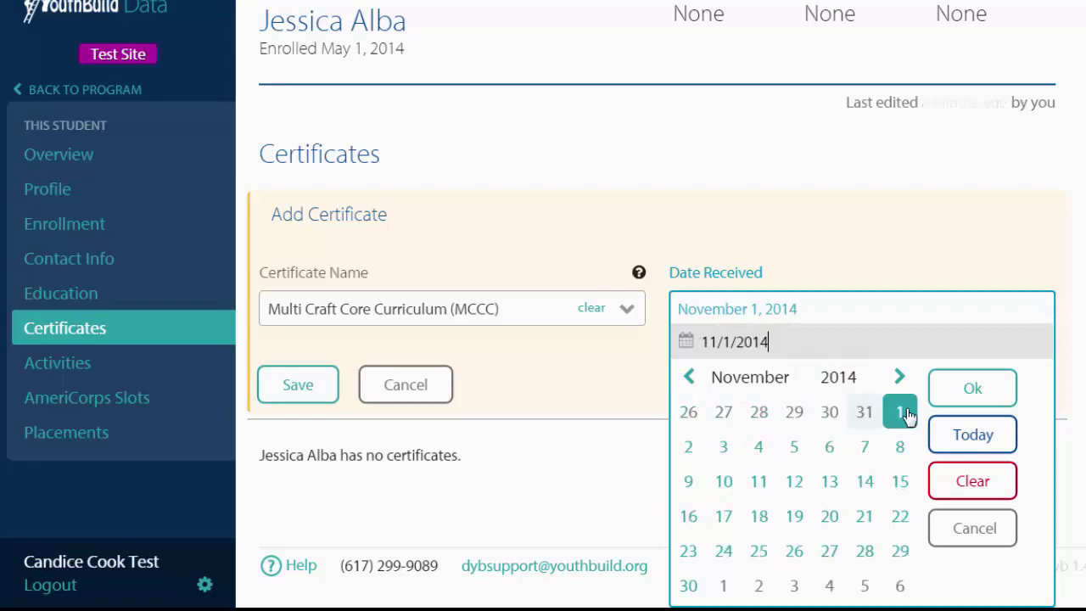
click(972, 388)
click(296, 410)
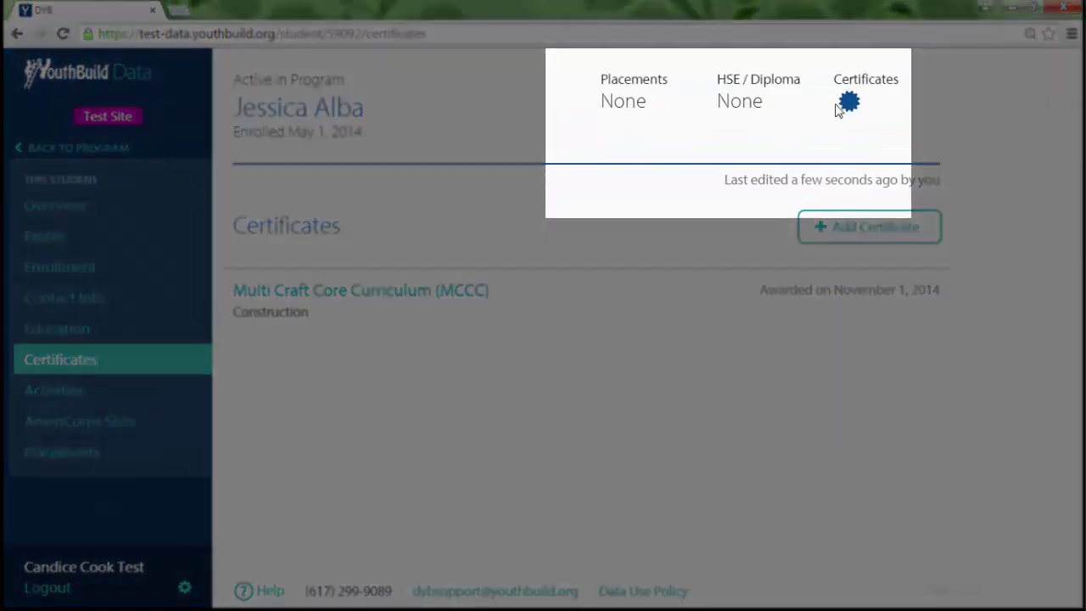
mouse_move(849, 110)
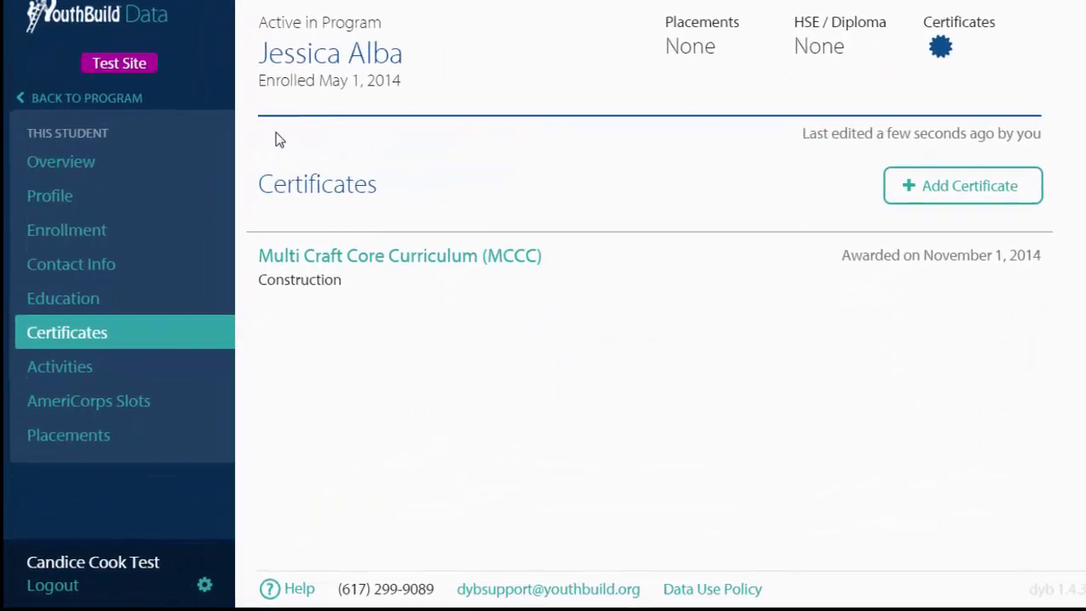
Start a new entry in the student's Activities section and view the available activity types.
click(160, 378)
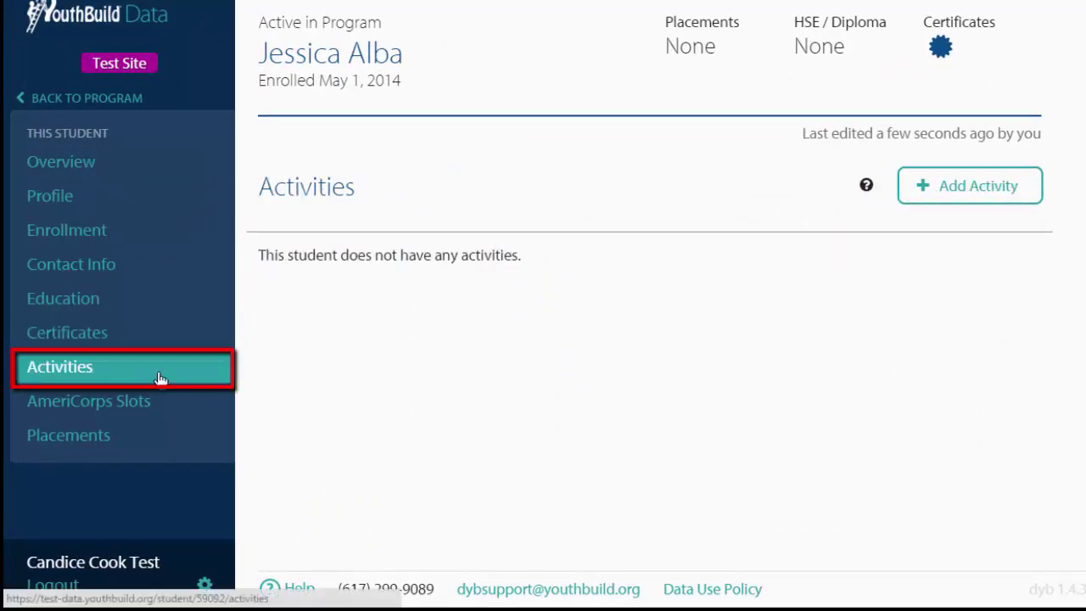
click(922, 194)
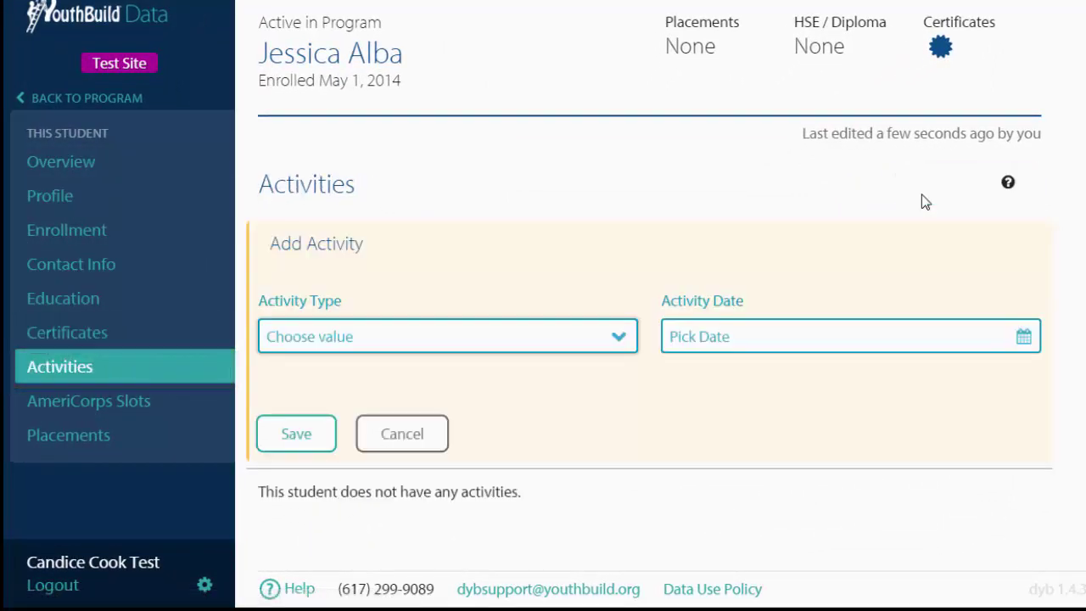
click(620, 339)
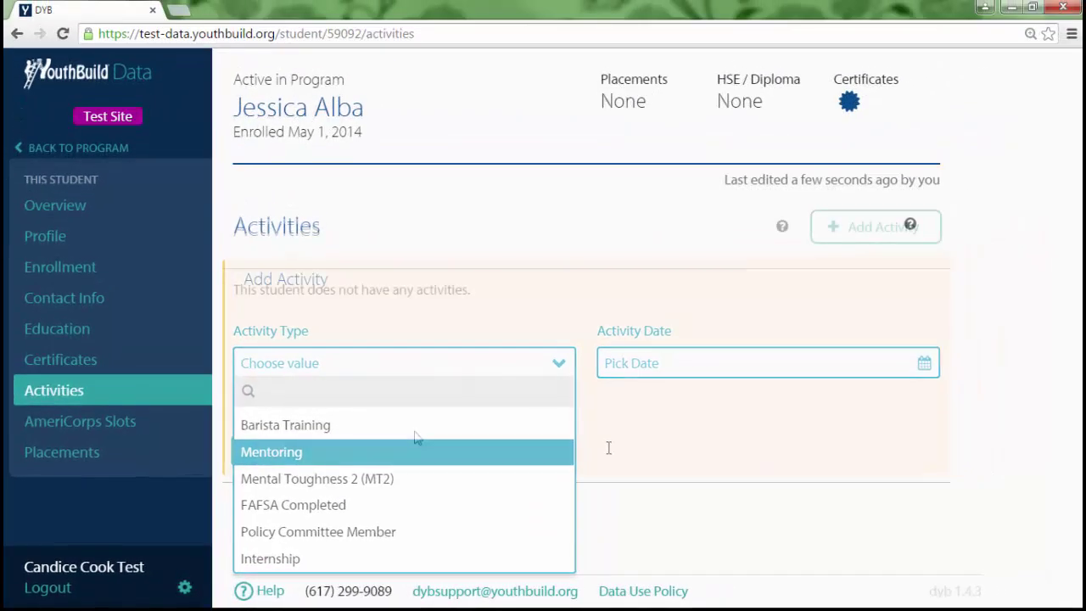
Add and save a job placement with employer "Greatest Place Ever" and start date December 31, 2014.
click(136, 458)
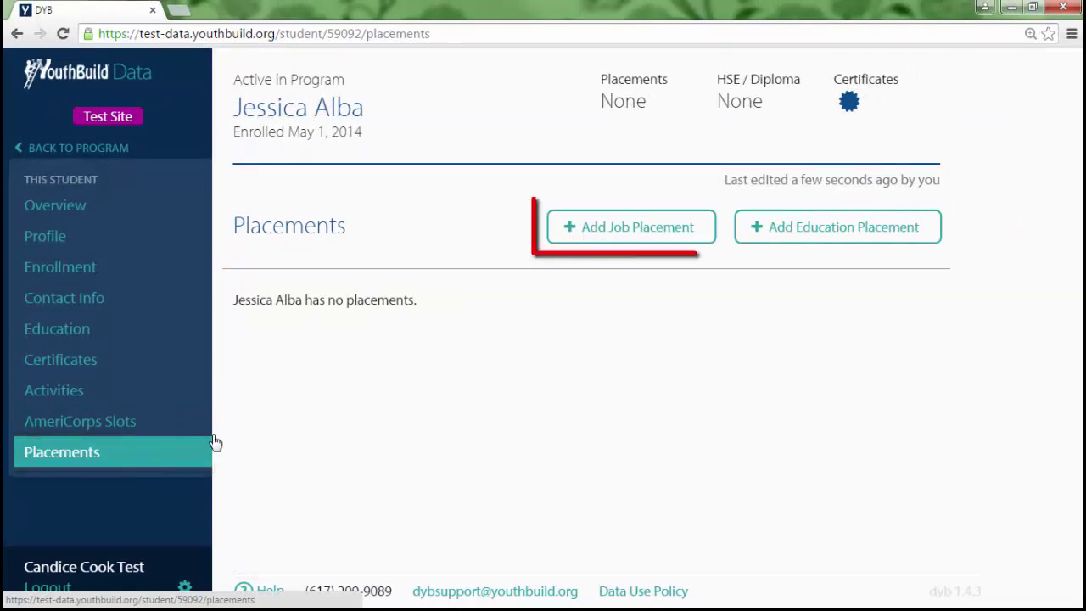
click(603, 234)
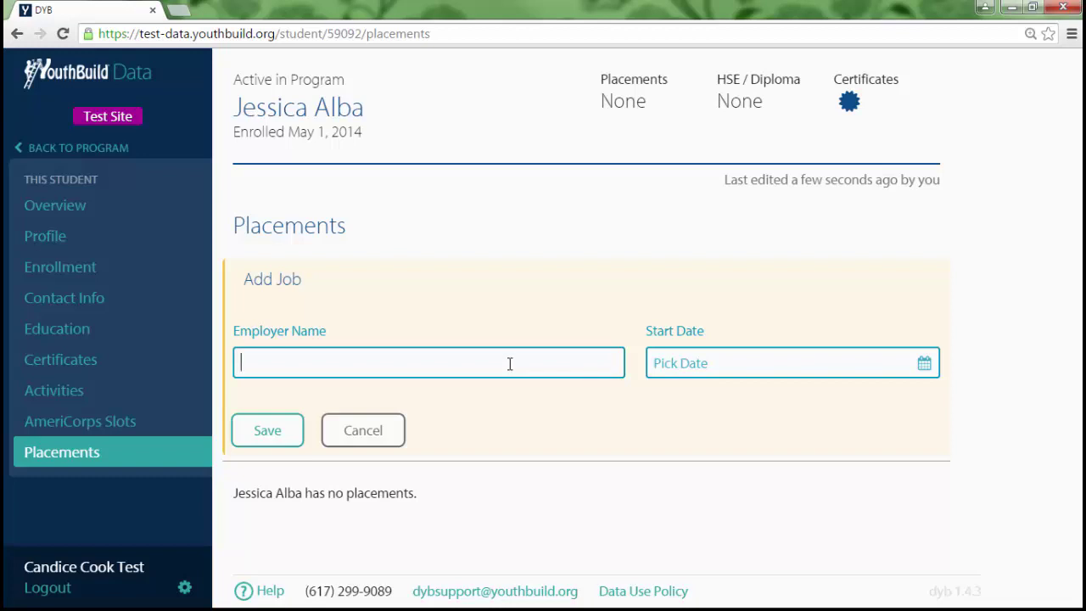
text(Greatest Place Ever)
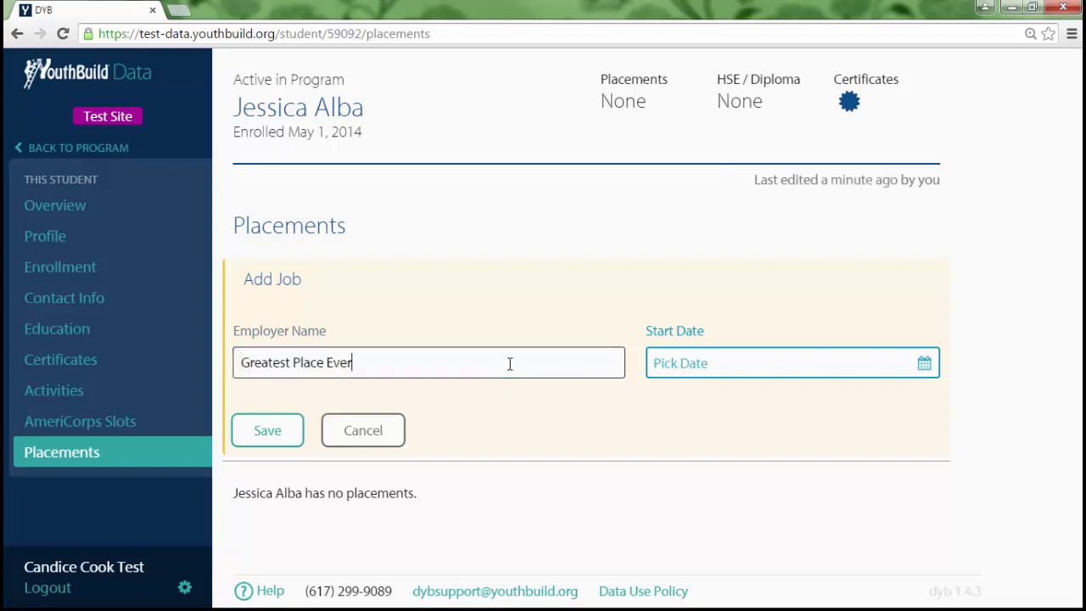
click(694, 352)
text(12/31/2014)
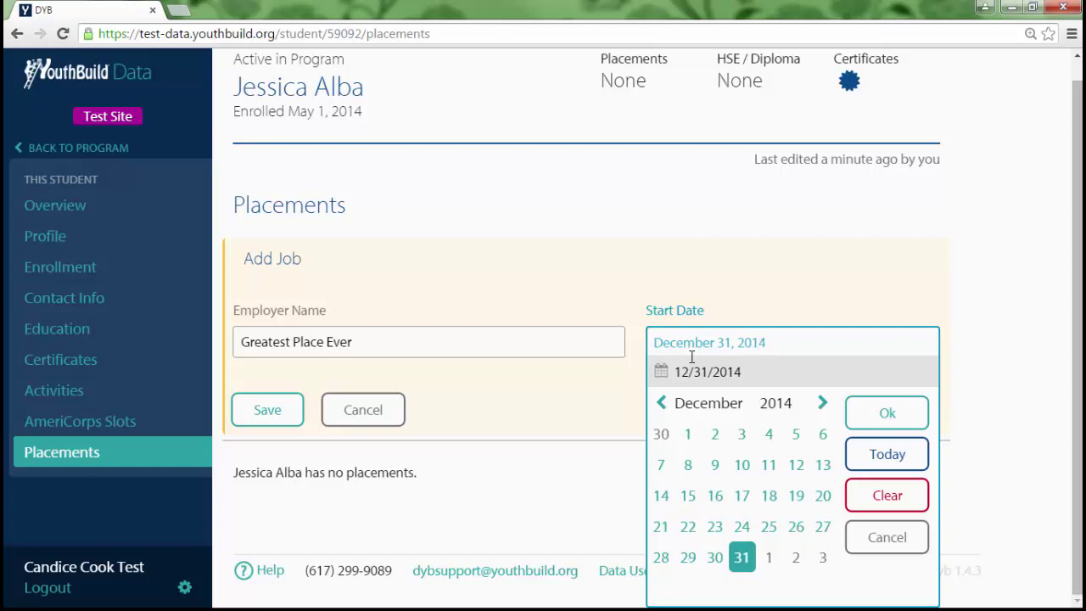
click(891, 414)
click(255, 430)
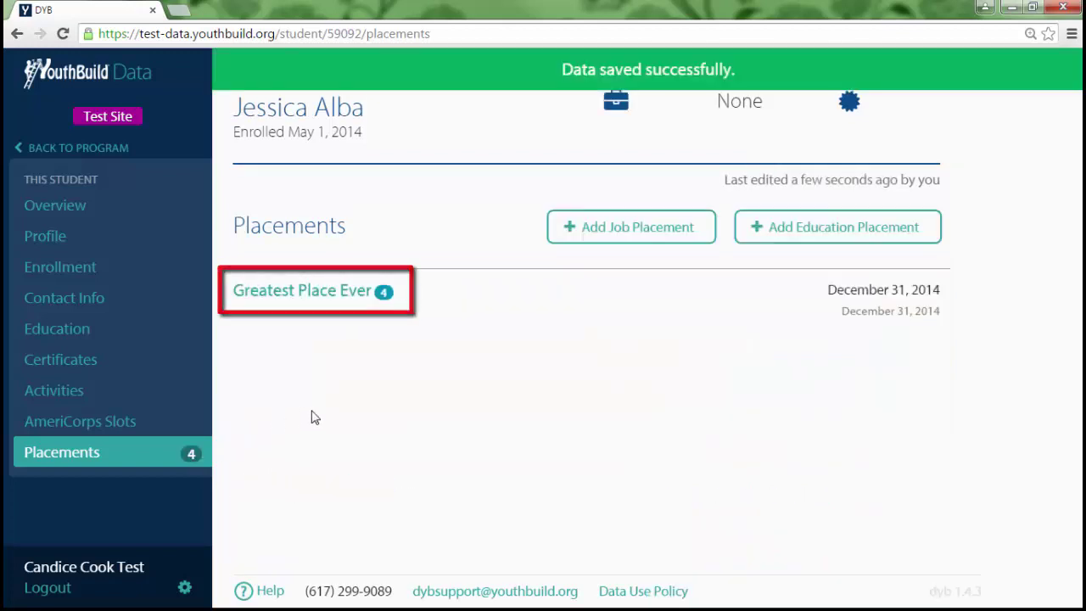
Open the "Greatest Place Ever" job placement and look through its details.
click(339, 295)
scroll(427, 406, down, 3)
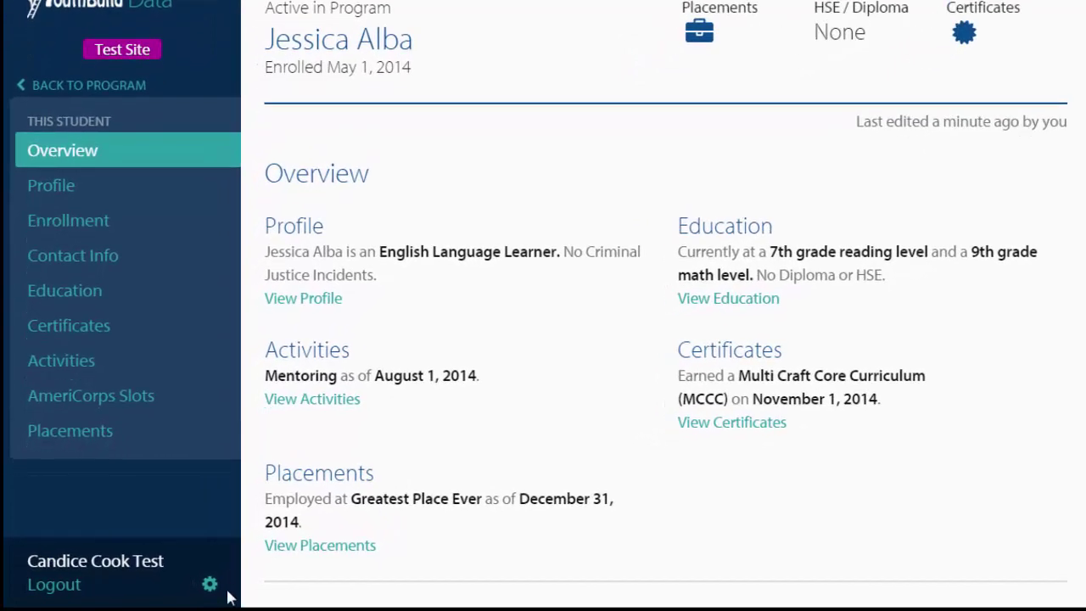
Record and save an enrollment exit for the student with reason "Moved from target area of program" and exit date June 1, 2014.
click(155, 226)
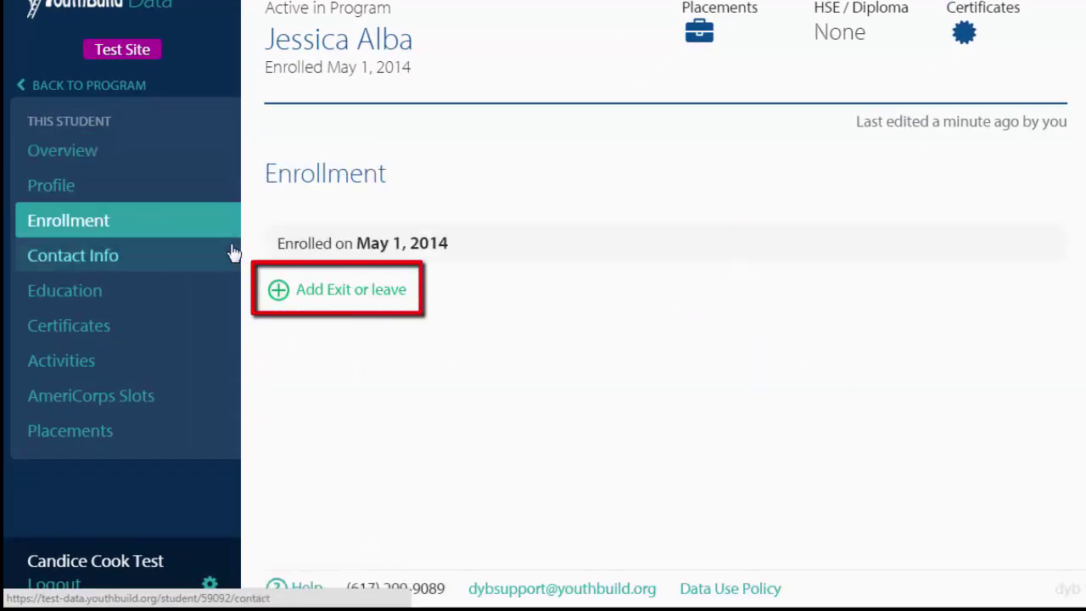
click(325, 291)
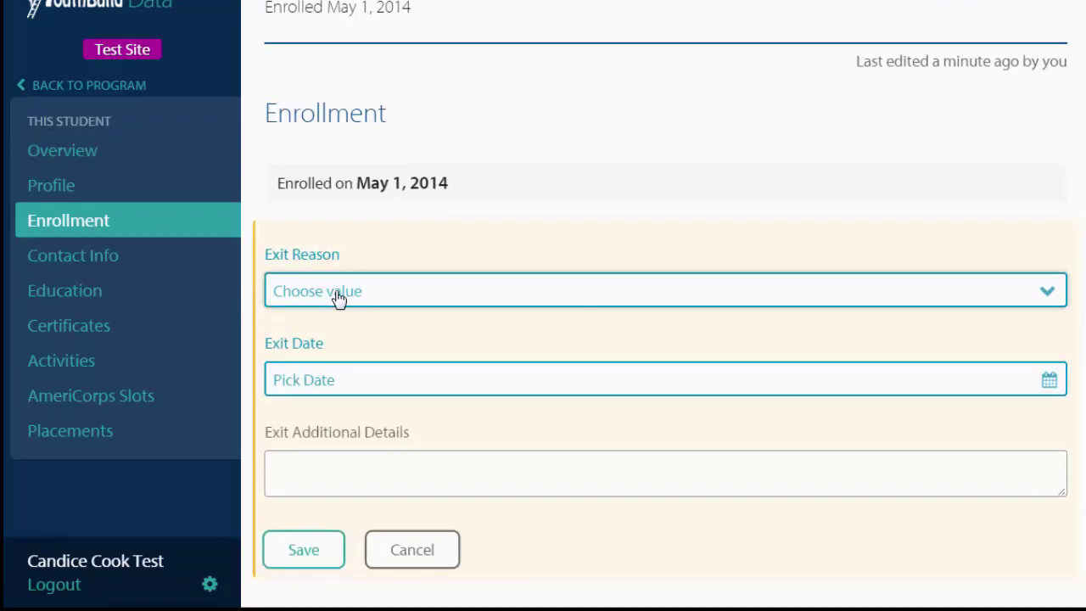
click(339, 297)
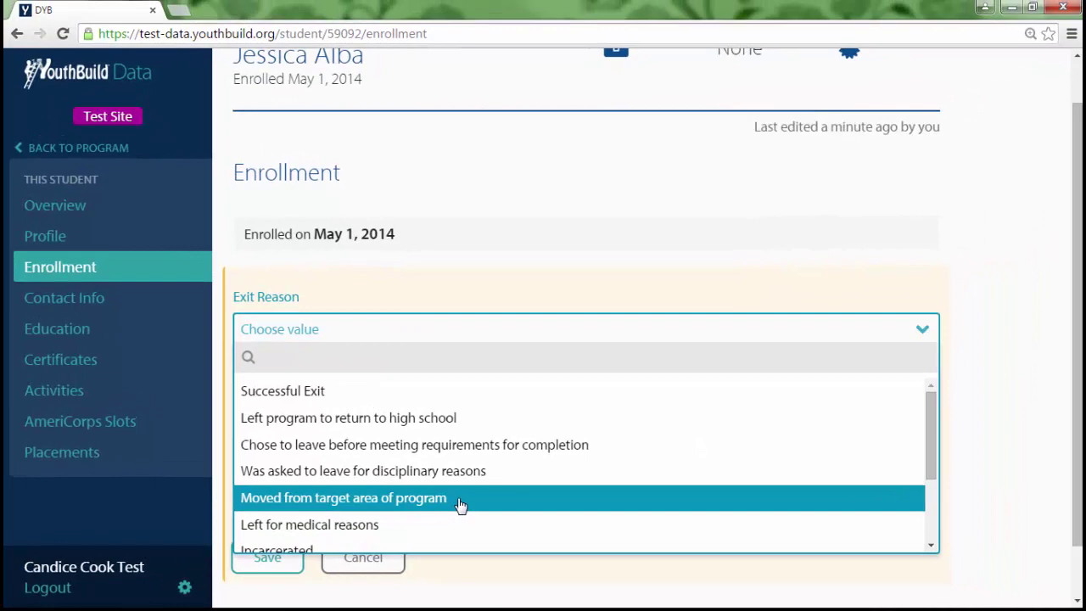
click(458, 504)
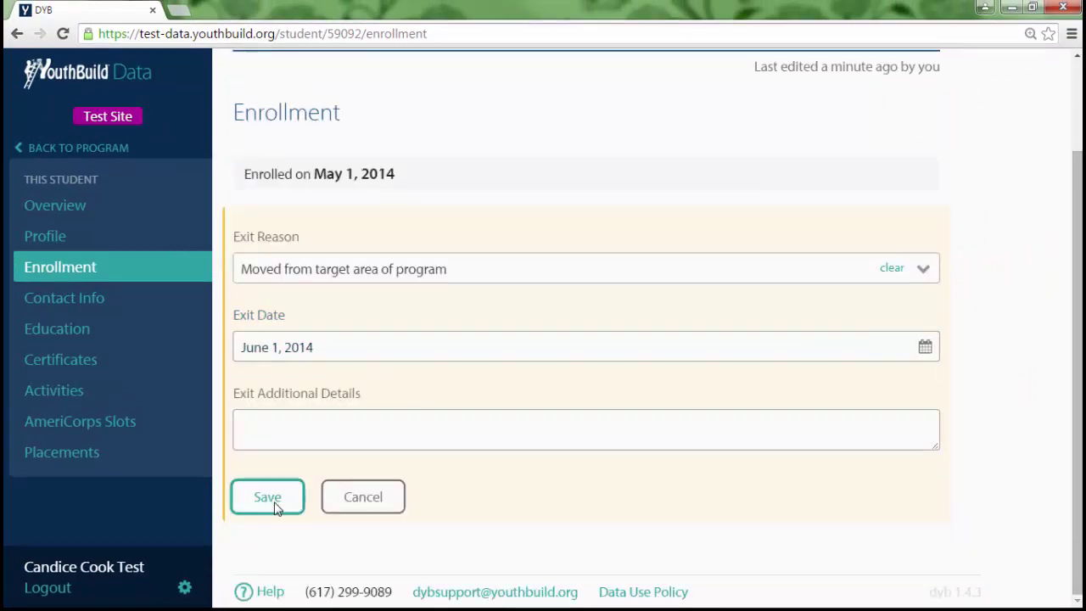
click(268, 499)
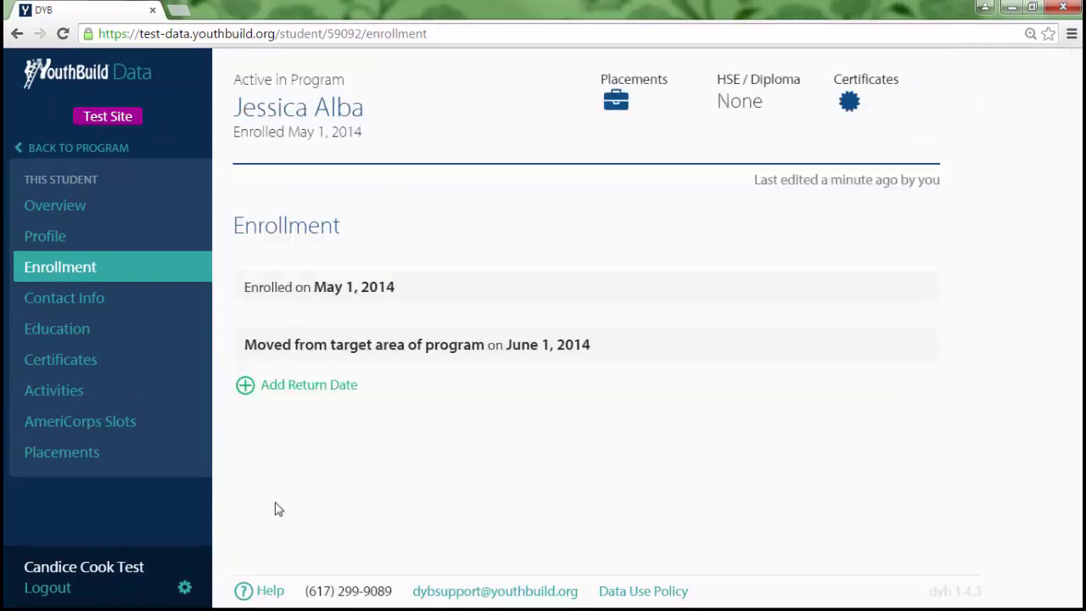
Add a return date of July 1, 2014 to the student's June exit and save it.
click(303, 386)
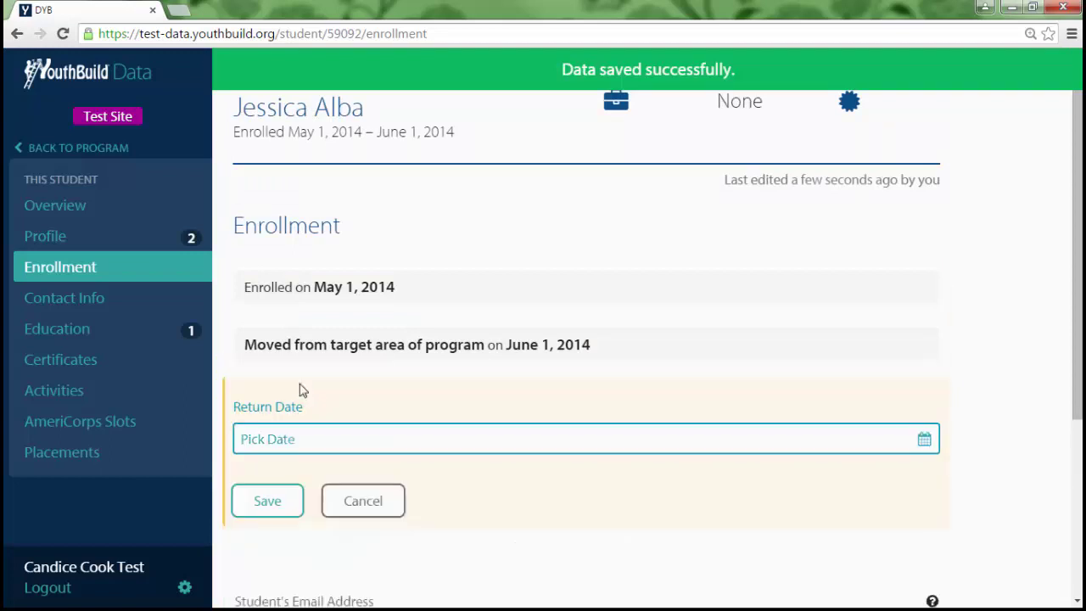
click(299, 448)
scroll(305, 437, down, 3)
text(7/)
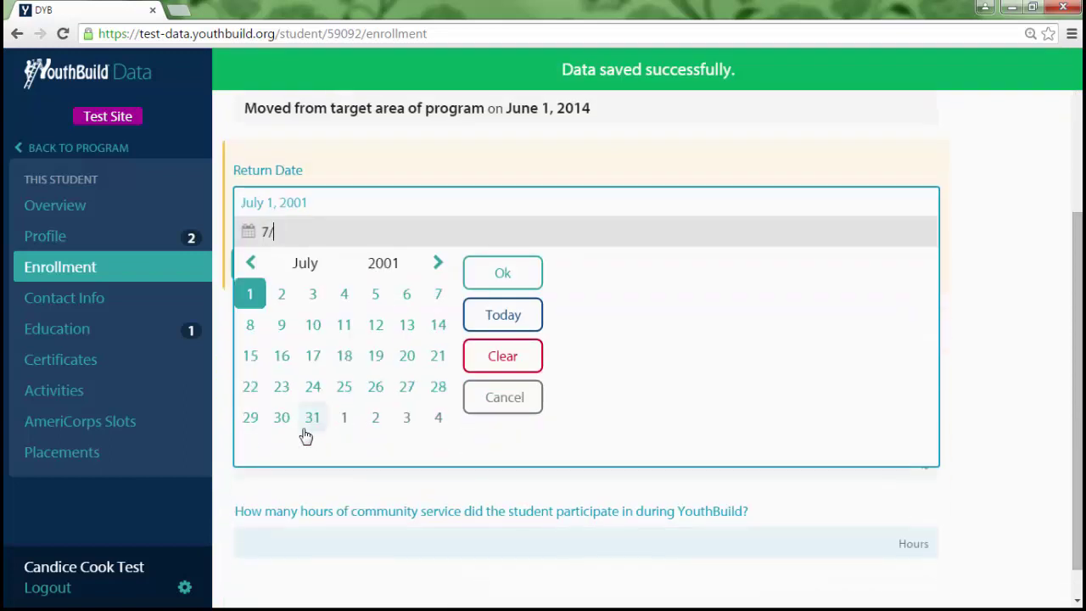
text(1/2014)
click(522, 280)
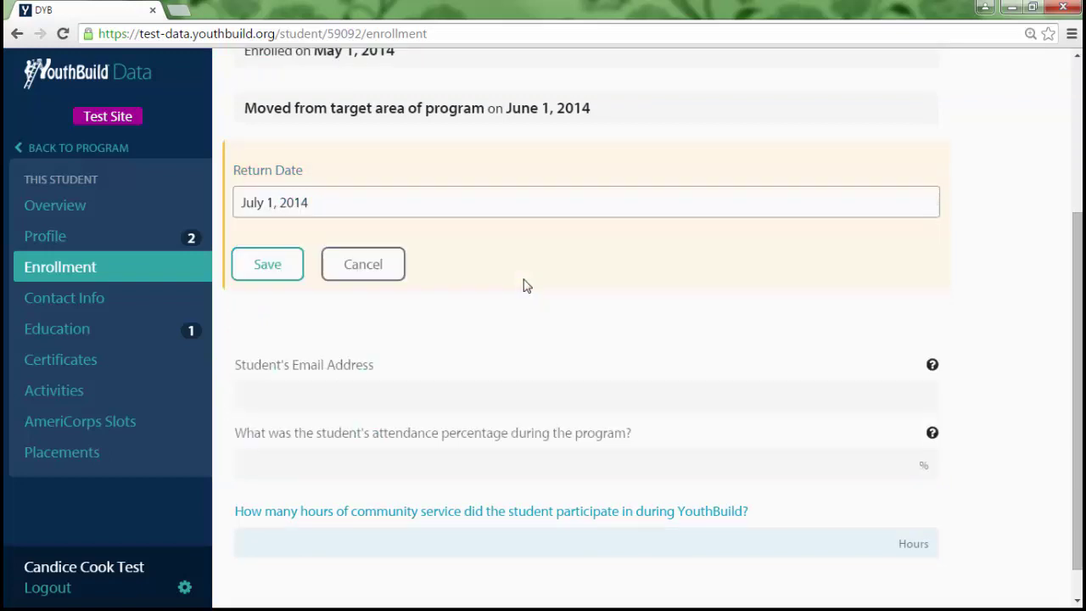
click(296, 271)
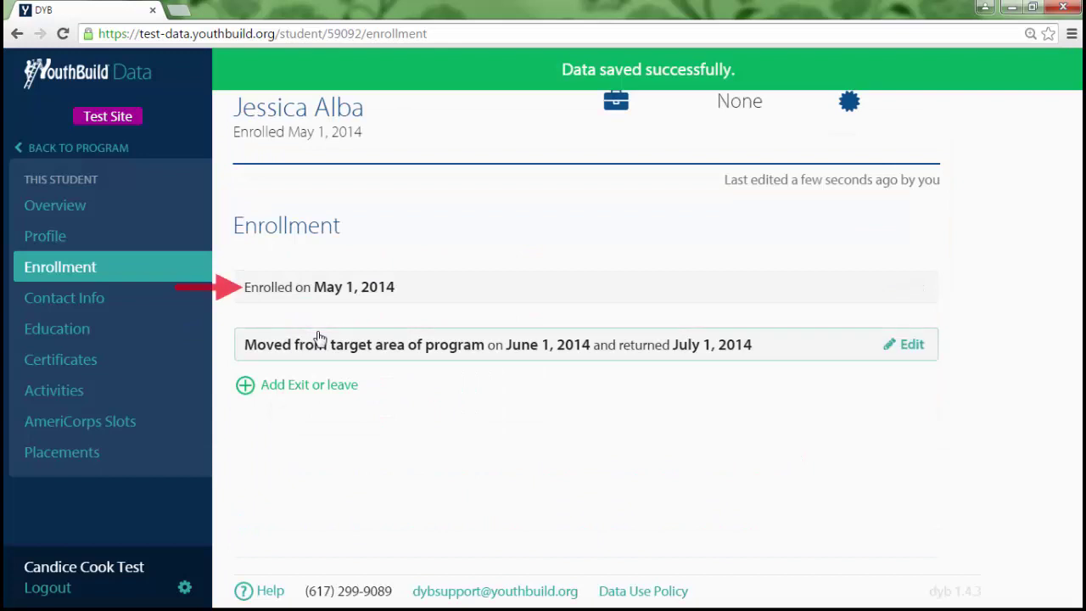
Set the student's enrollment date to May 10, 2014 and save the change.
click(374, 293)
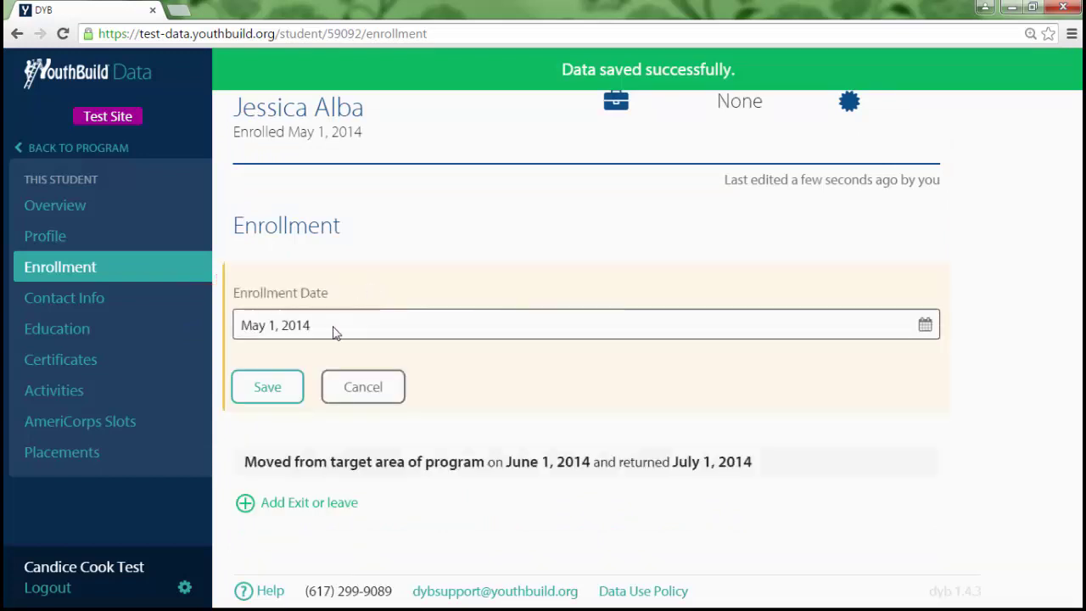
click(331, 329)
text(5/)
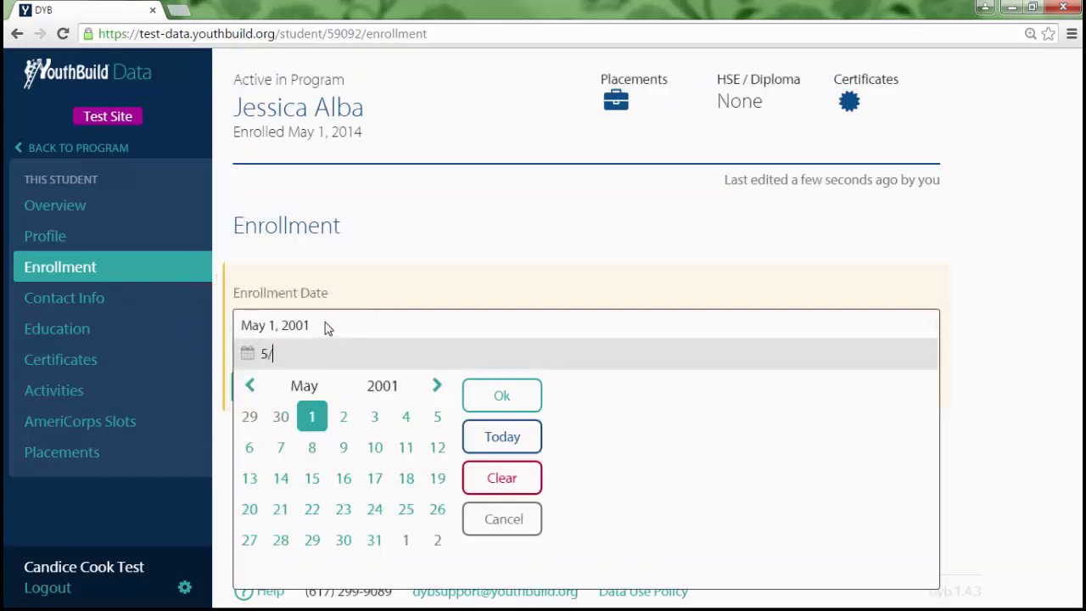
text(10/2014)
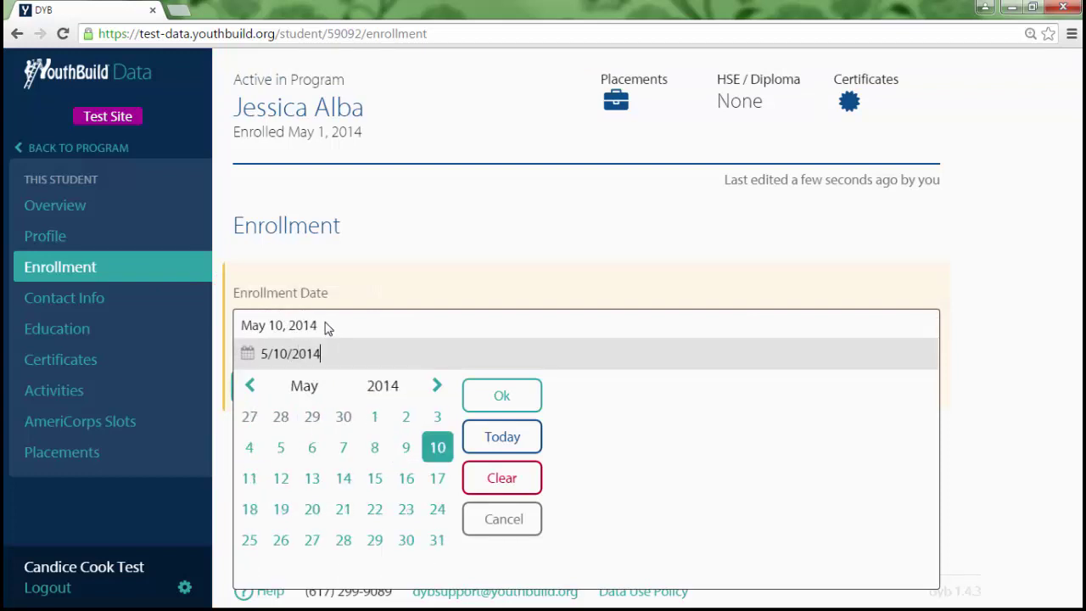
click(477, 399)
click(283, 393)
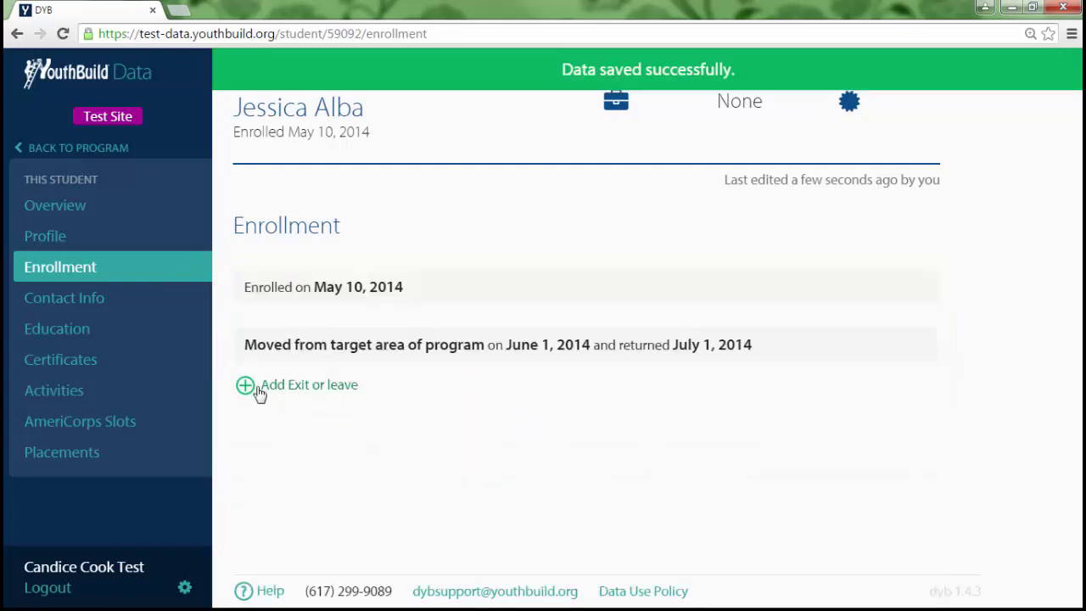
Add and save a second exit for the student with reason "Successful Exit" and exit date December 31, 2014.
click(281, 393)
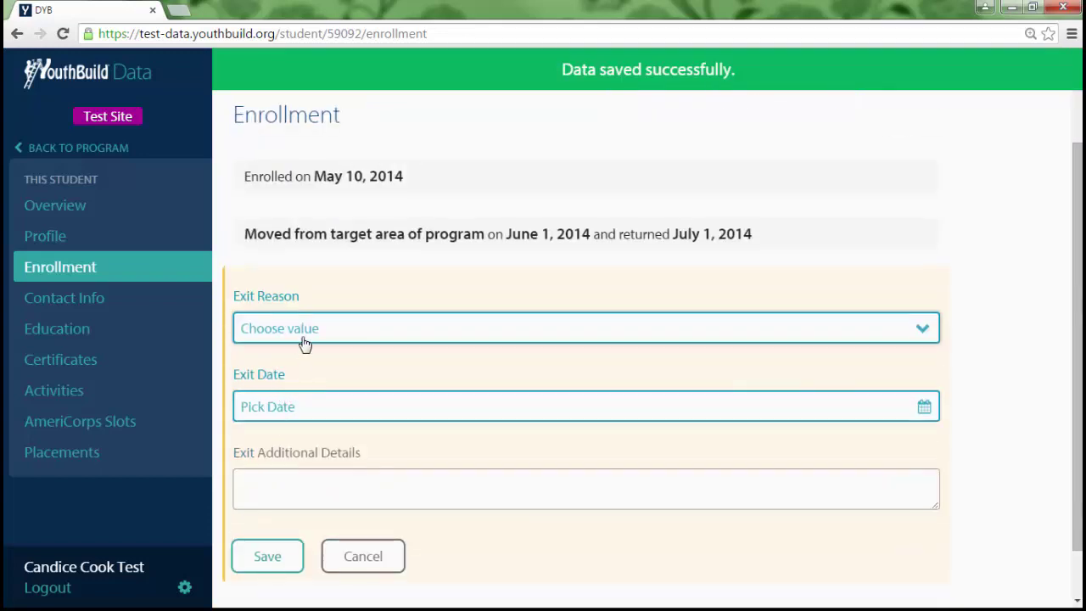
click(305, 342)
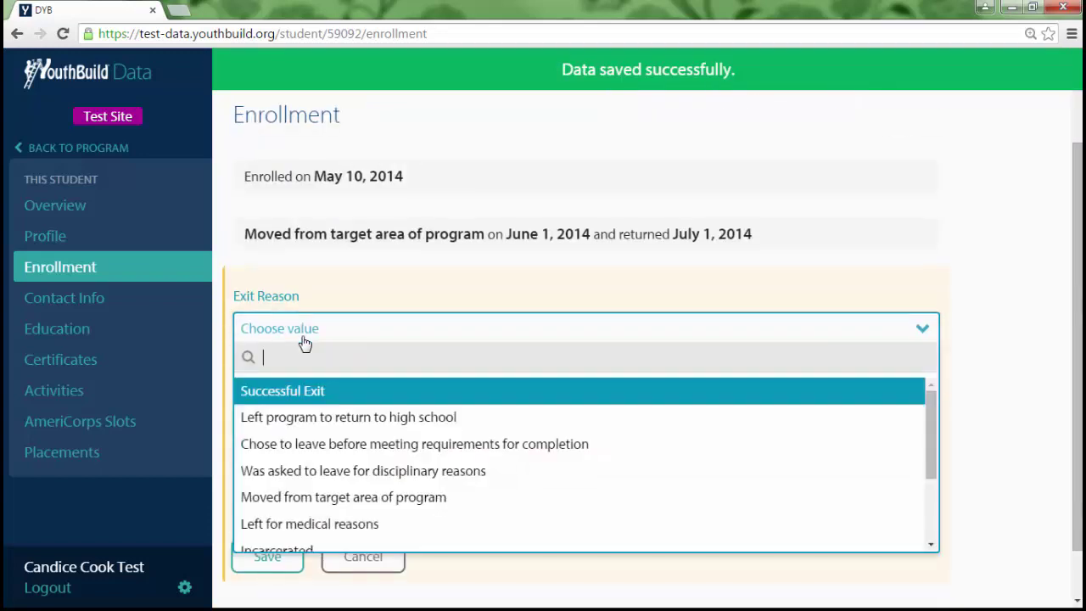
click(313, 393)
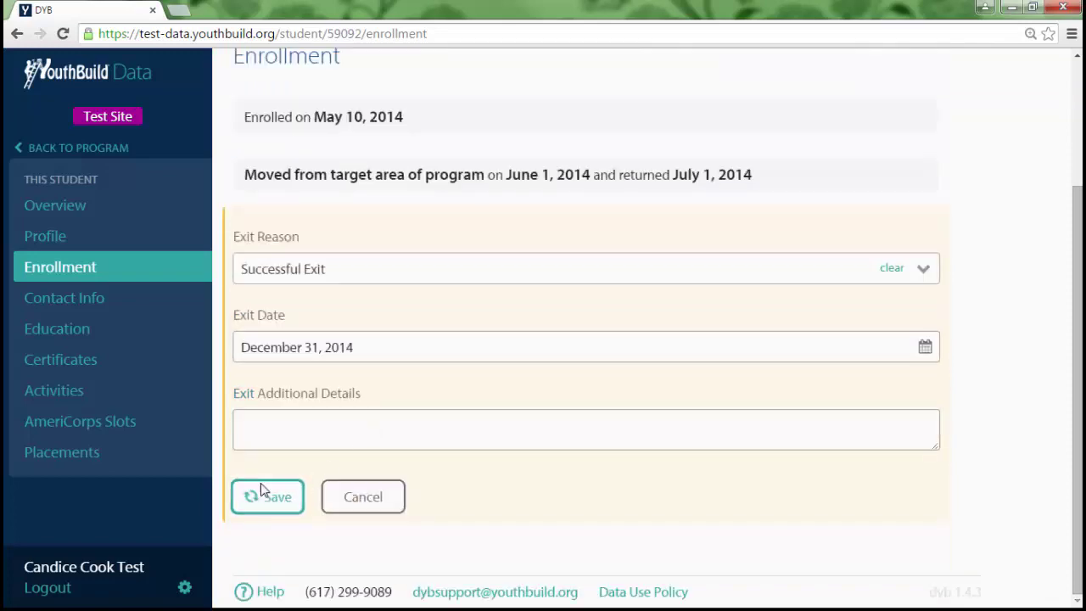
click(263, 494)
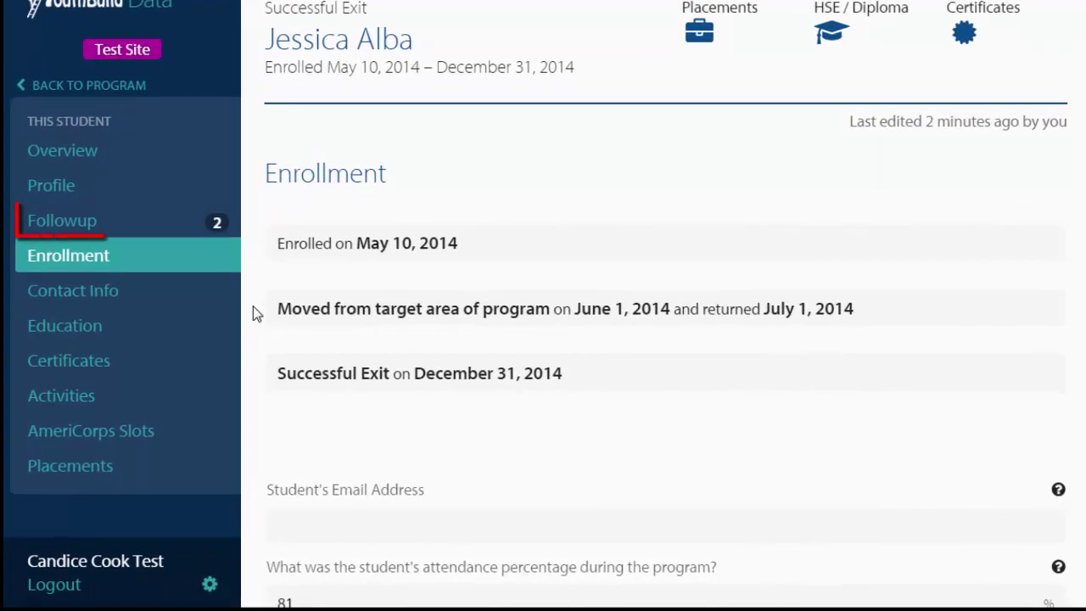
Verify the "Greatest Place Ever" placement in the student's followups with today's date, October 1, 2015, and save it.
click(174, 222)
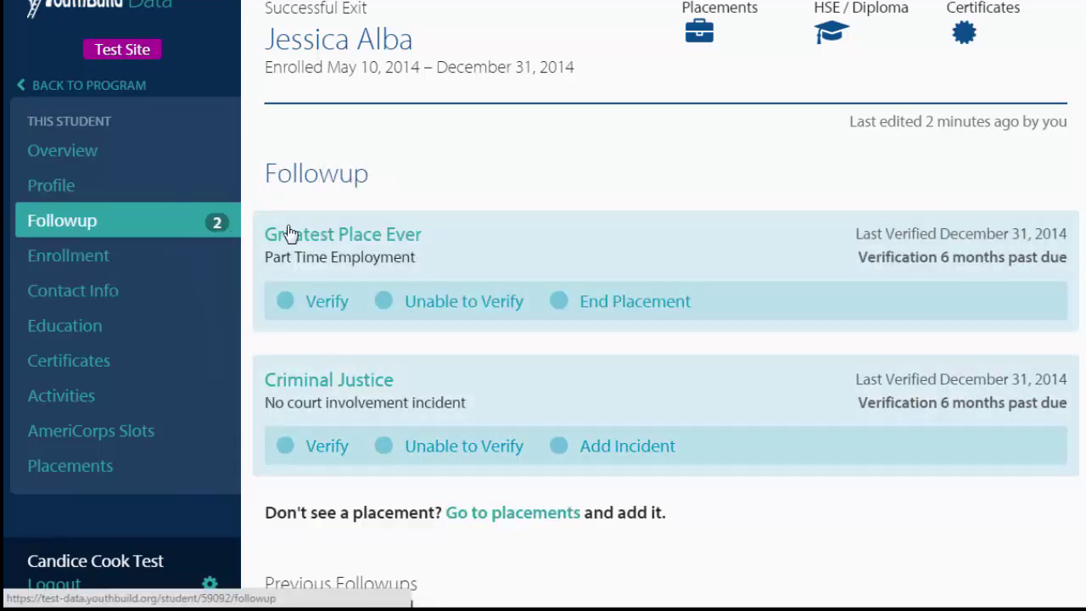
click(327, 303)
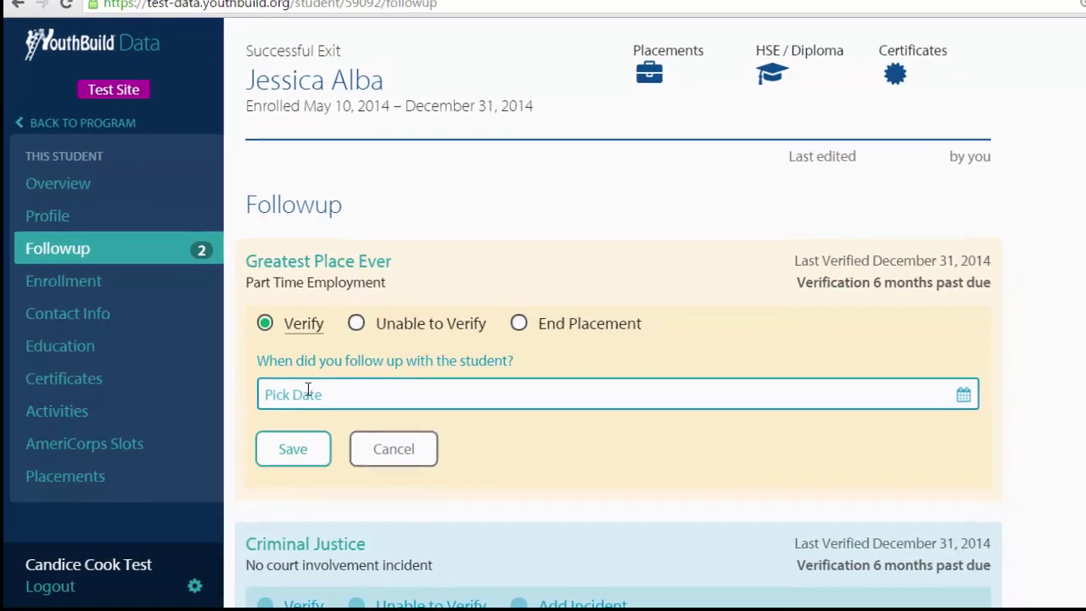
click(332, 379)
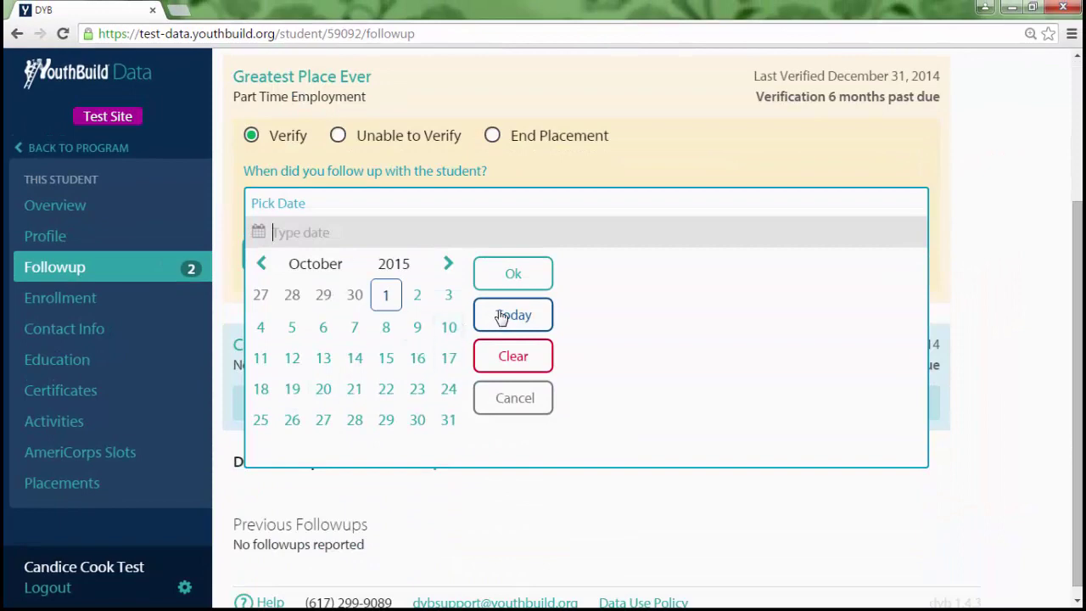
click(507, 315)
click(482, 282)
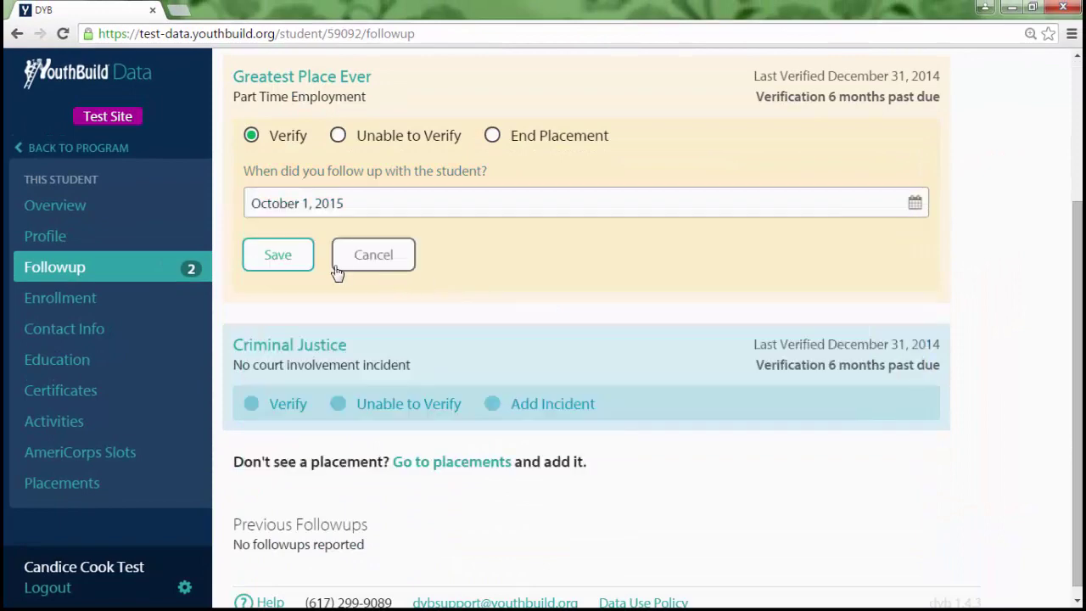
click(275, 252)
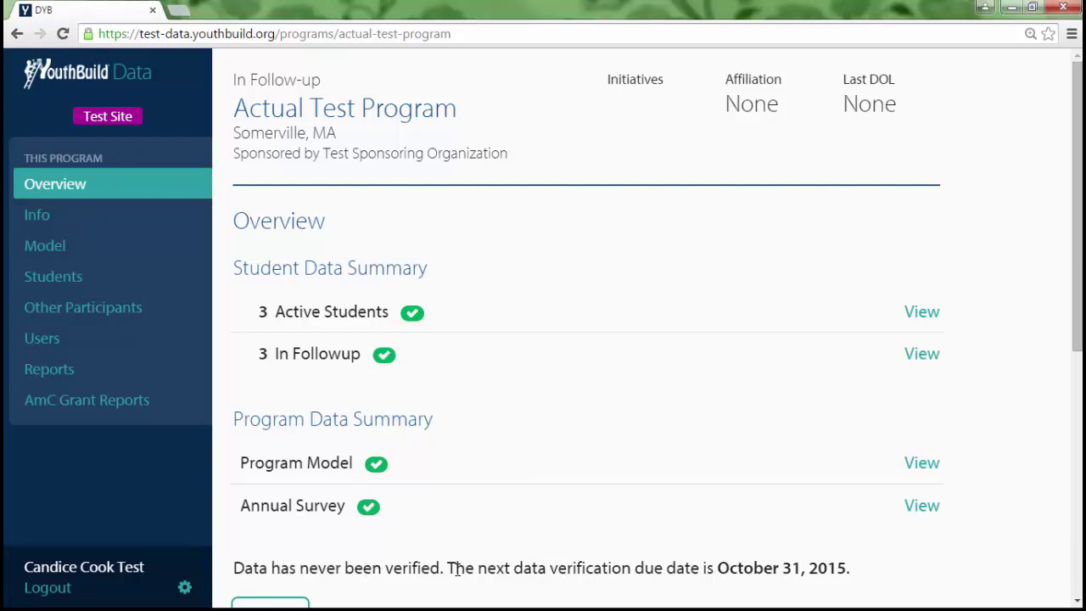
Examine the data verification section of the program's overview.
scroll(455, 570, down, 2)
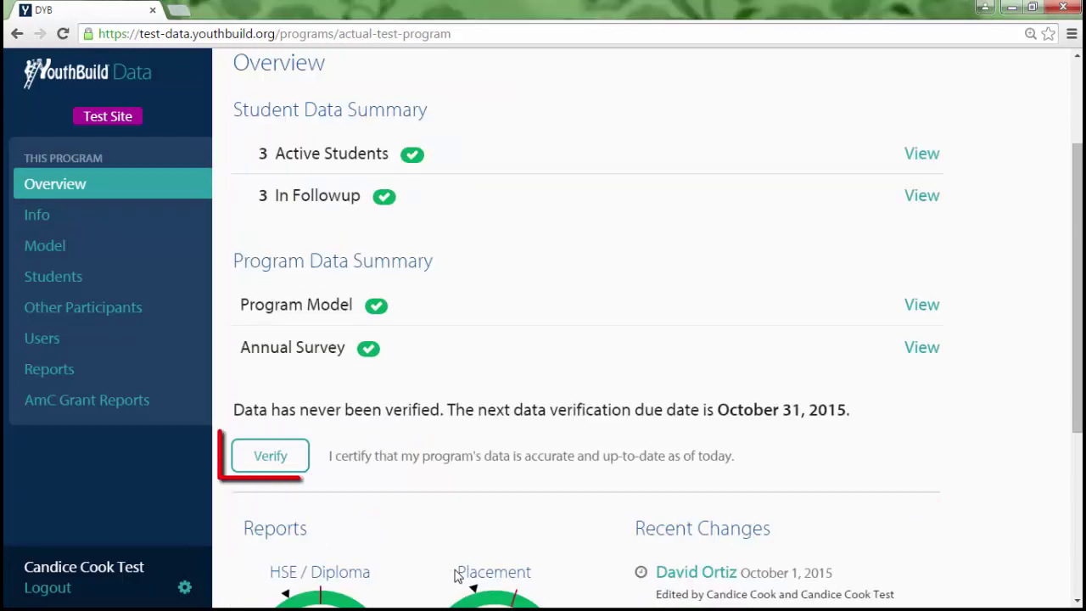